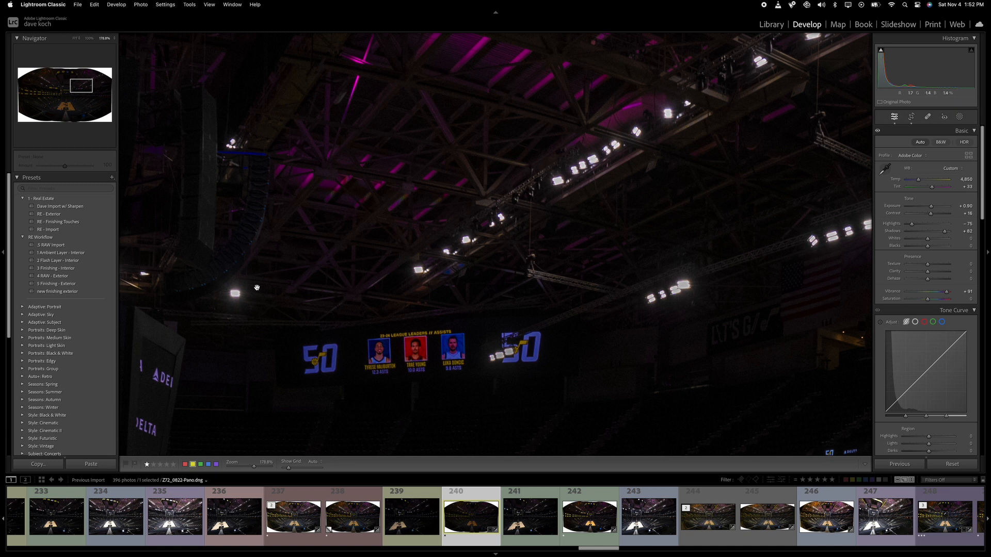
Examine the roof lights and video boards in the darkest panorama up close, finishing at the full image view.
drag(731, 286, 626, 243)
drag(524, 266, 444, 246)
drag(382, 240, 544, 193)
click(418, 215)
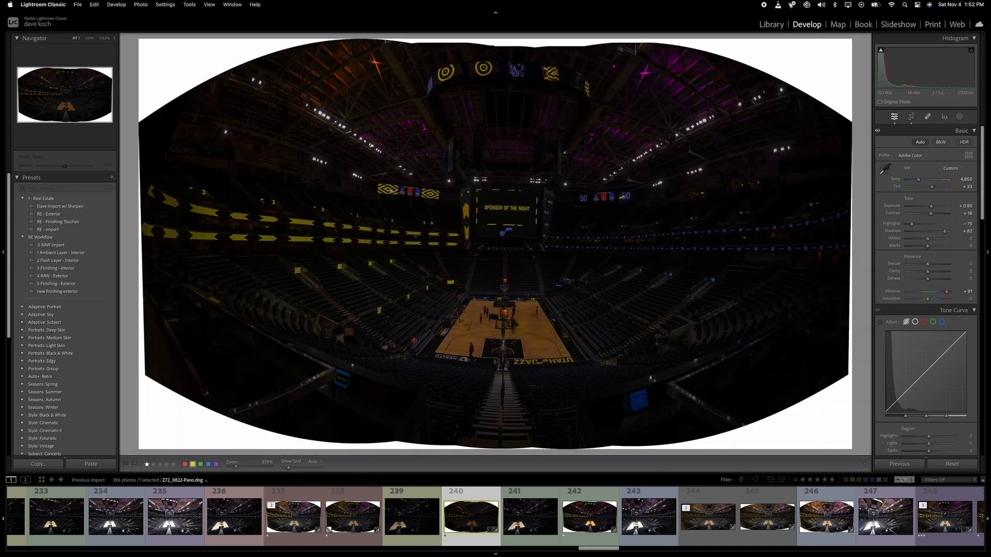
Open Z72_0823-Pano.dng and examine its video boards, ribbon displays, seating and court up close.
click(513, 513)
click(599, 518)
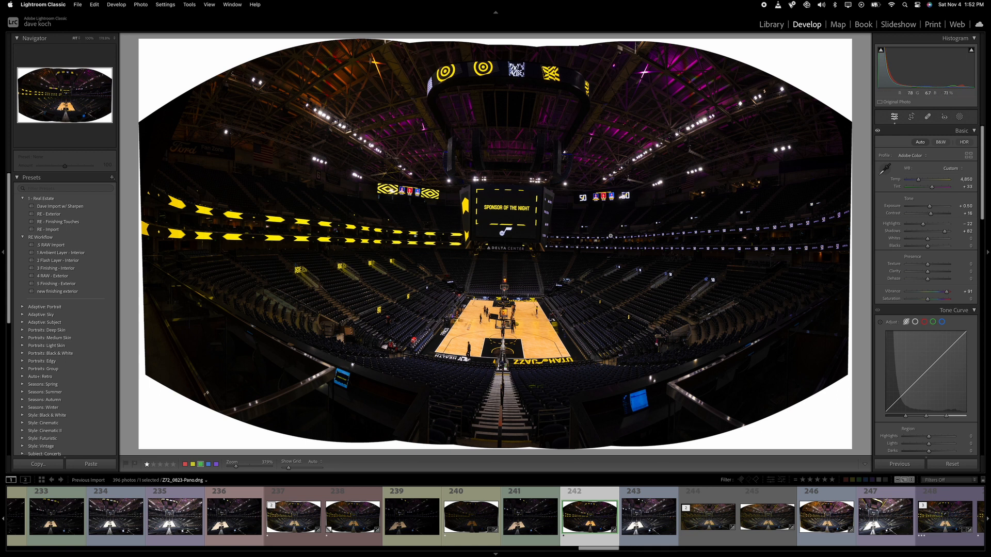
click(610, 236)
drag(575, 190, 578, 219)
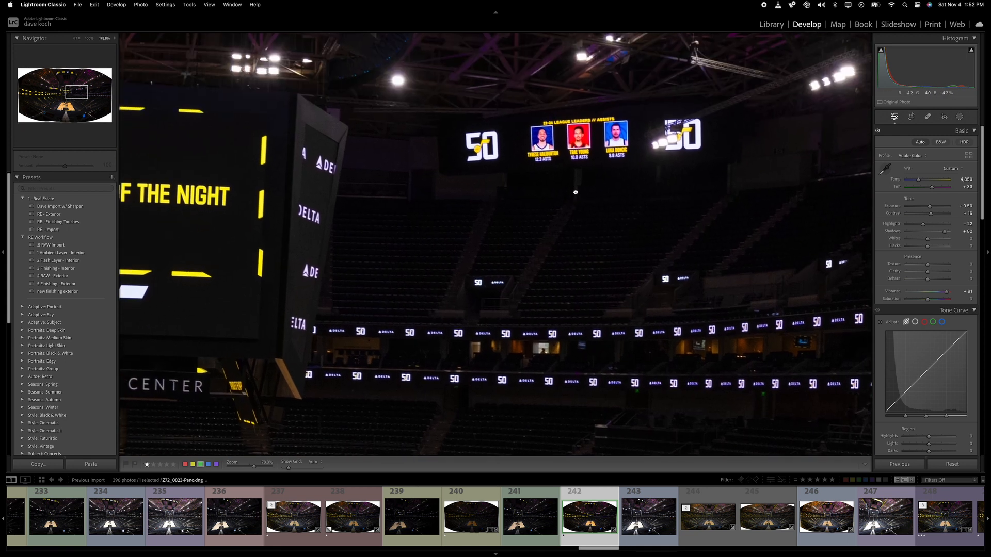
drag(477, 164, 678, 164)
drag(300, 211, 444, 213)
drag(234, 206, 311, 204)
drag(219, 222, 593, 227)
drag(427, 236, 462, 119)
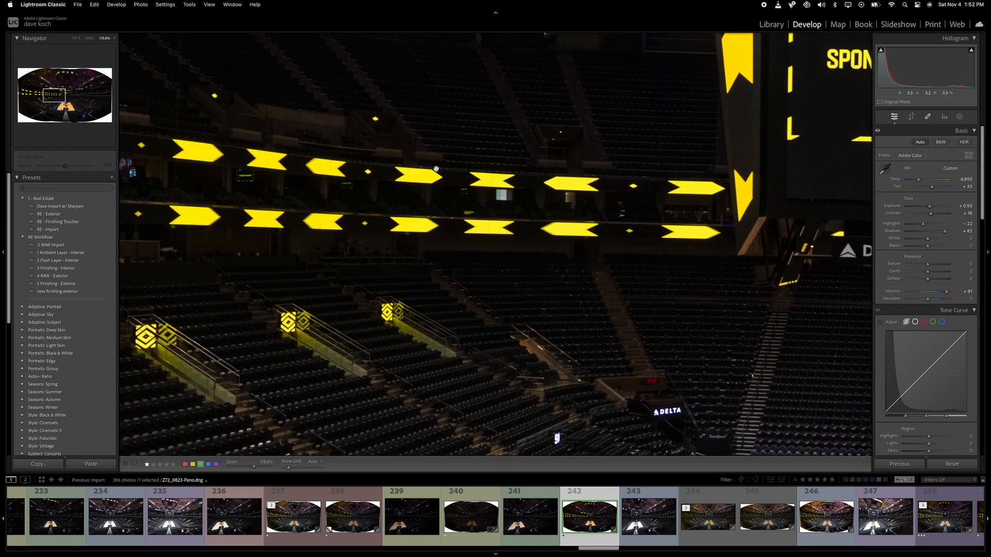
drag(426, 324, 373, 190)
drag(407, 304, 375, 227)
drag(412, 275, 311, 175)
drag(491, 260, 161, 133)
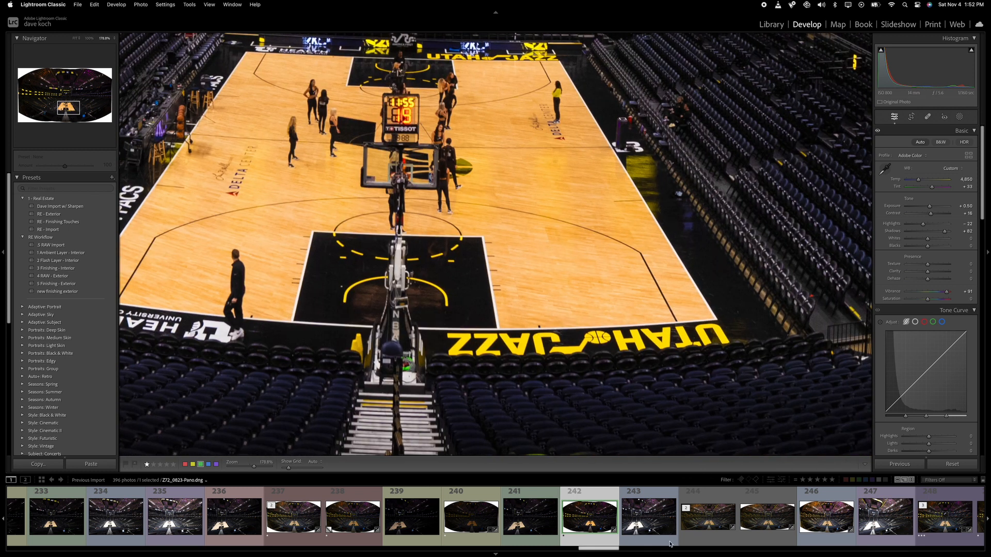
Compare the brighter arena panoramas in photos 246, 250 and 251.
drag(598, 551, 615, 551)
click(430, 528)
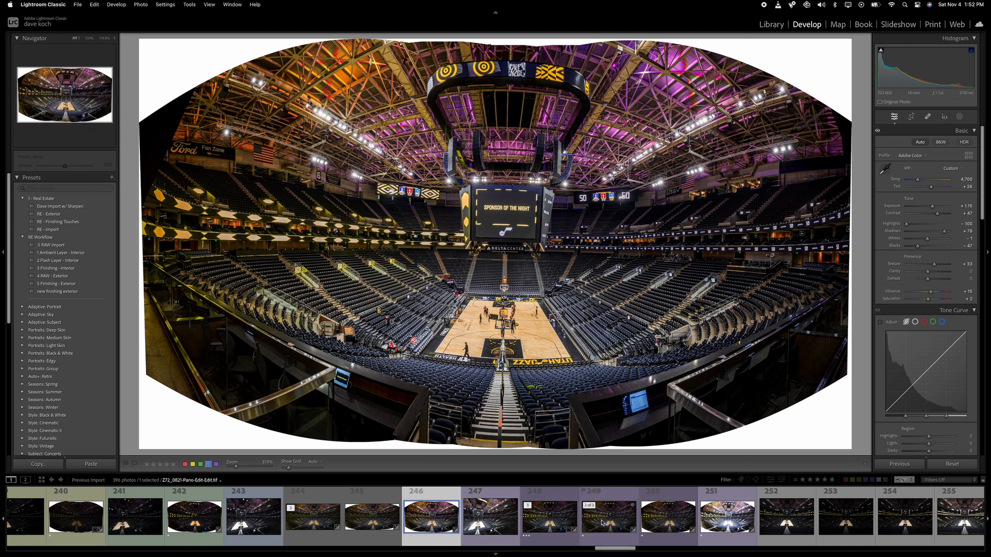
click(656, 516)
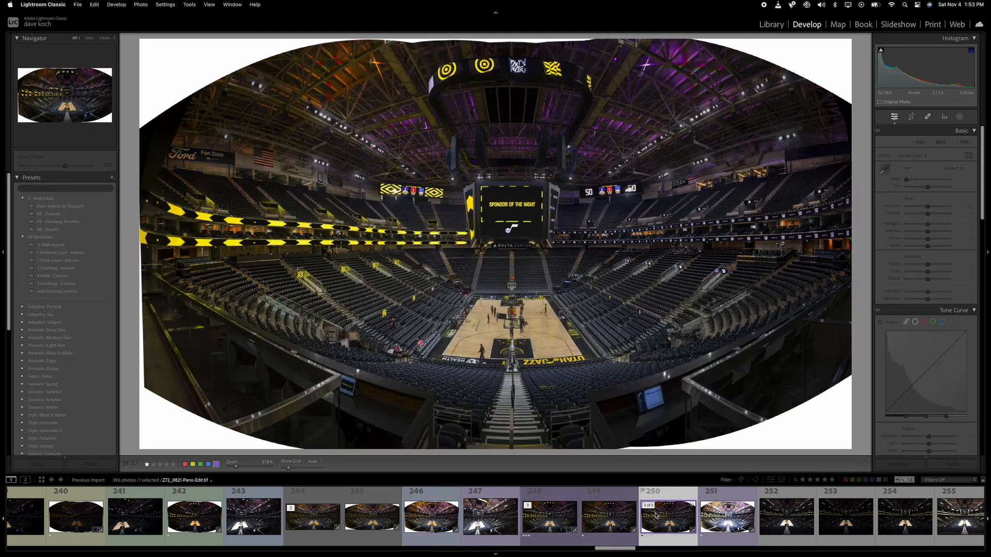
click(559, 523)
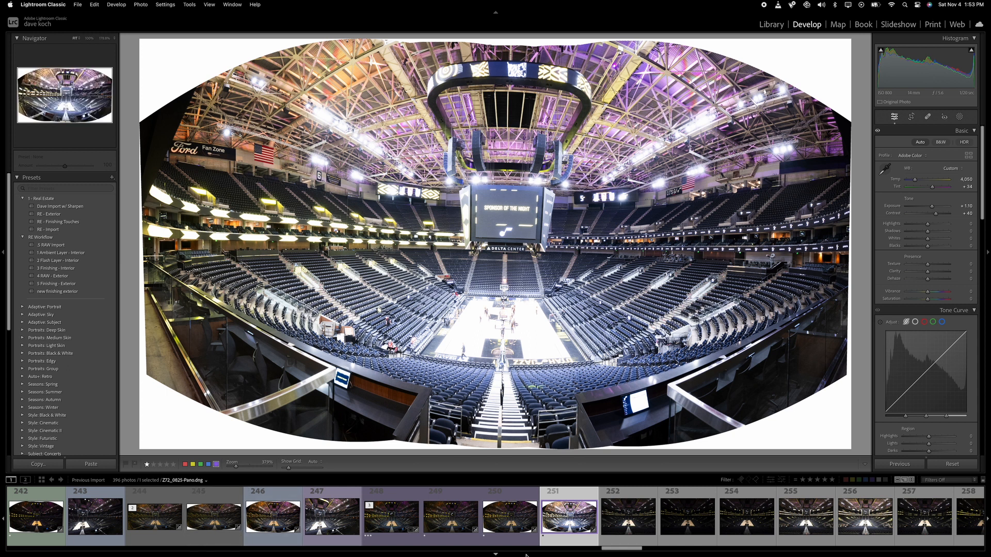
click(506, 519)
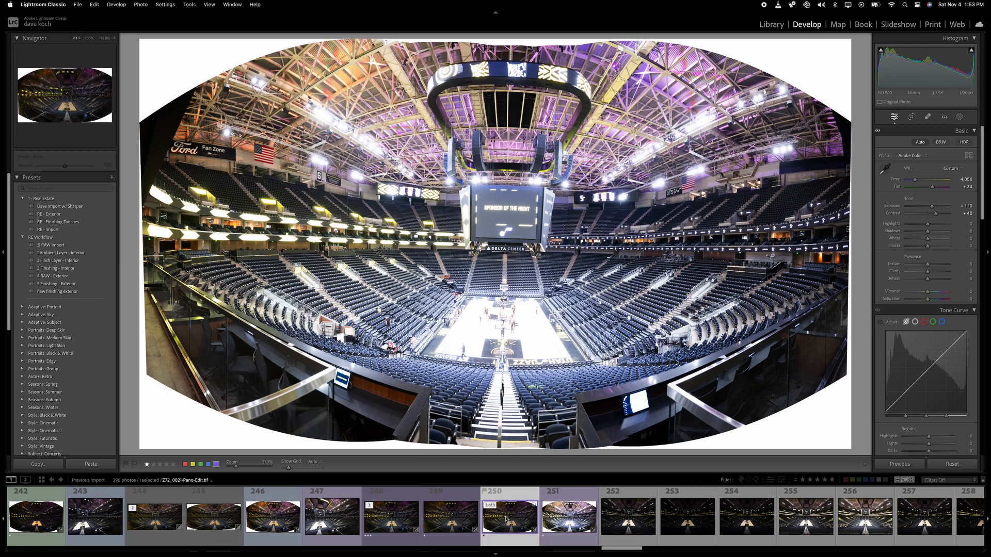
key(Right)
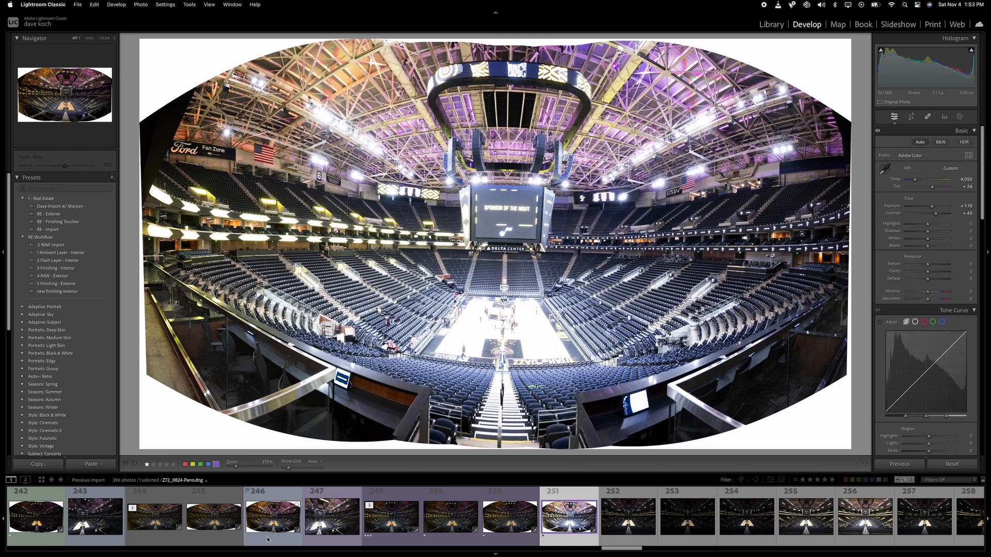
Select the panorama exposures, including photos 238, 240, 242, 246 and 251, and open them as layers in Photoshop.
super+click(35, 525)
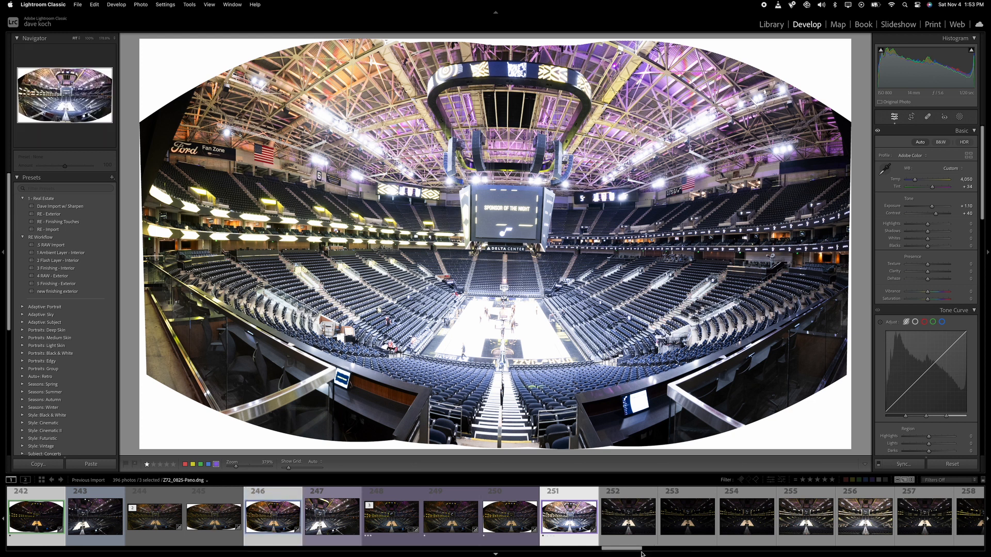
drag(634, 552, 614, 551)
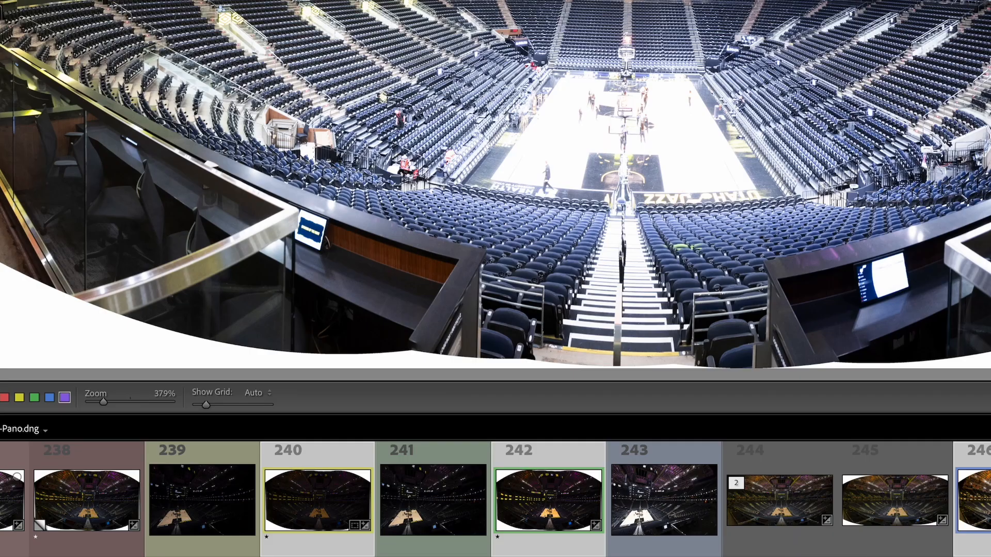
click(77, 488)
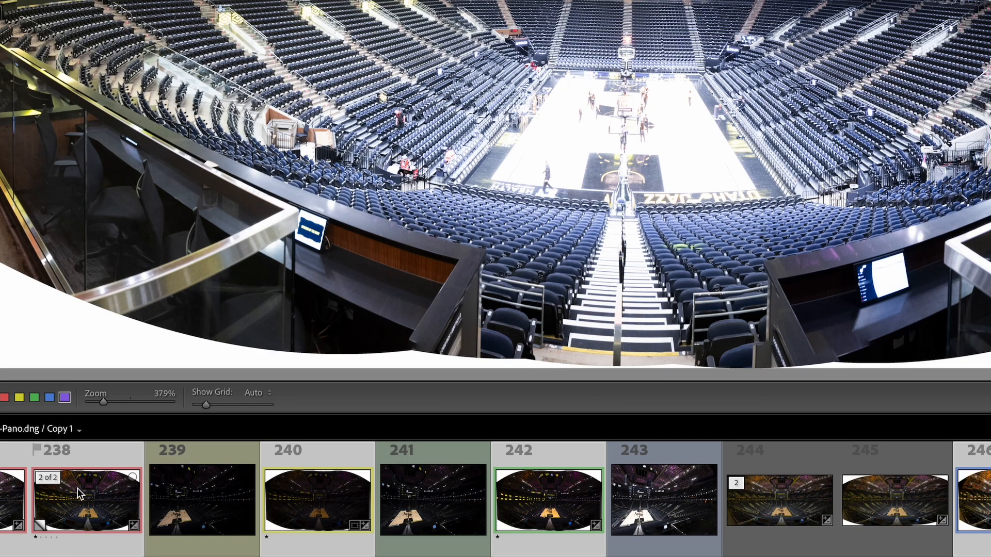
right_click(140, 476)
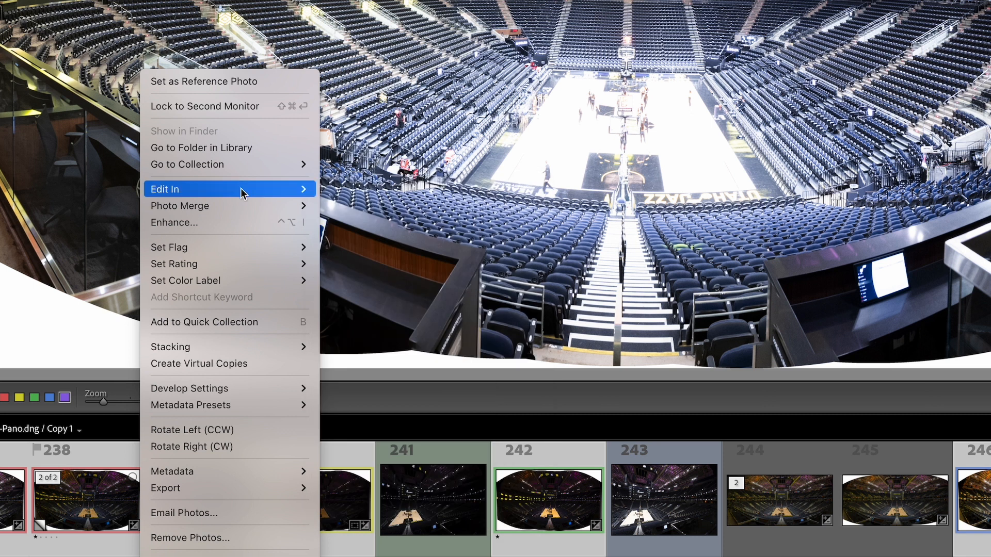
mouse_move(242, 194)
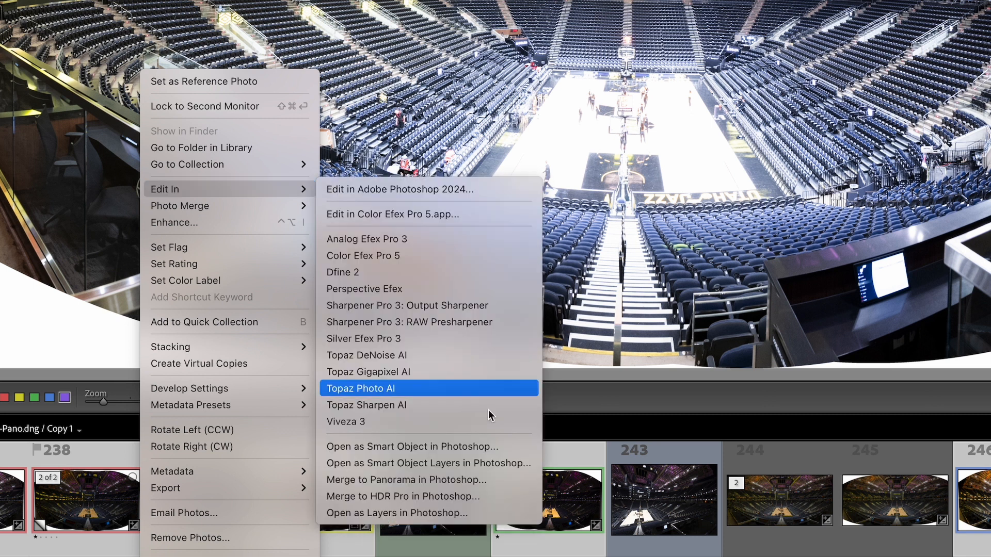
click(455, 514)
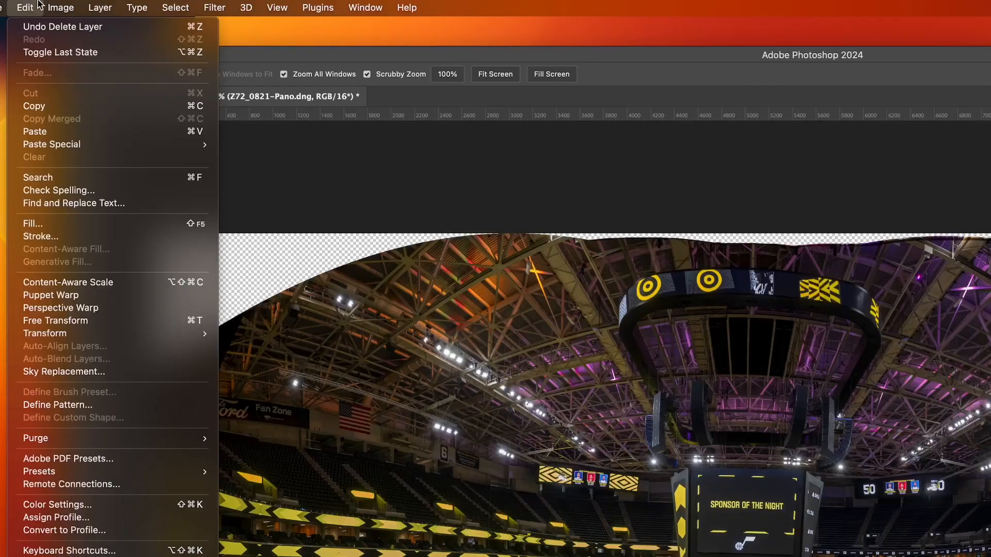
Select all the panorama layers in the stack, from Z72_0821-Pano.dng to Z72_0825-Pano.dng.
mouse_move(100, 7)
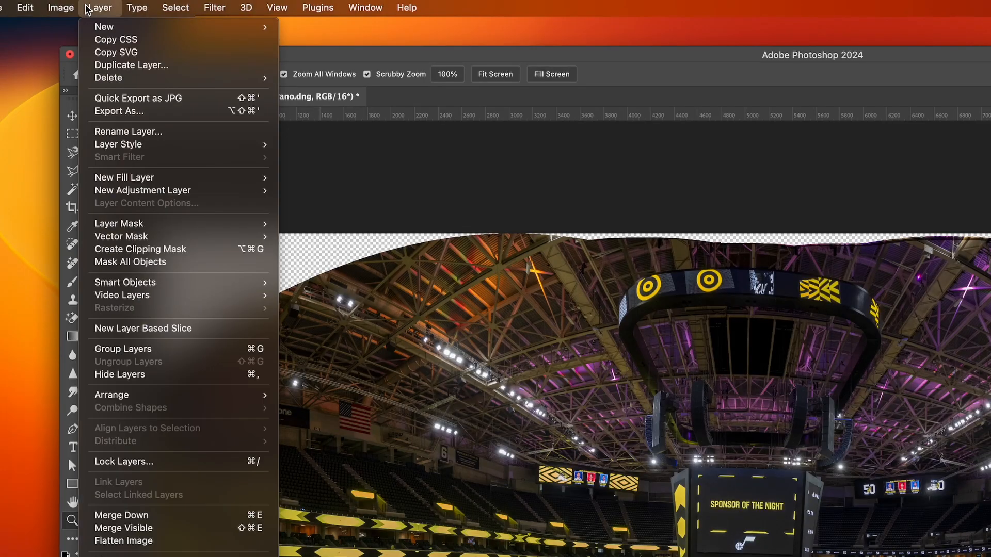
mouse_move(187, 393)
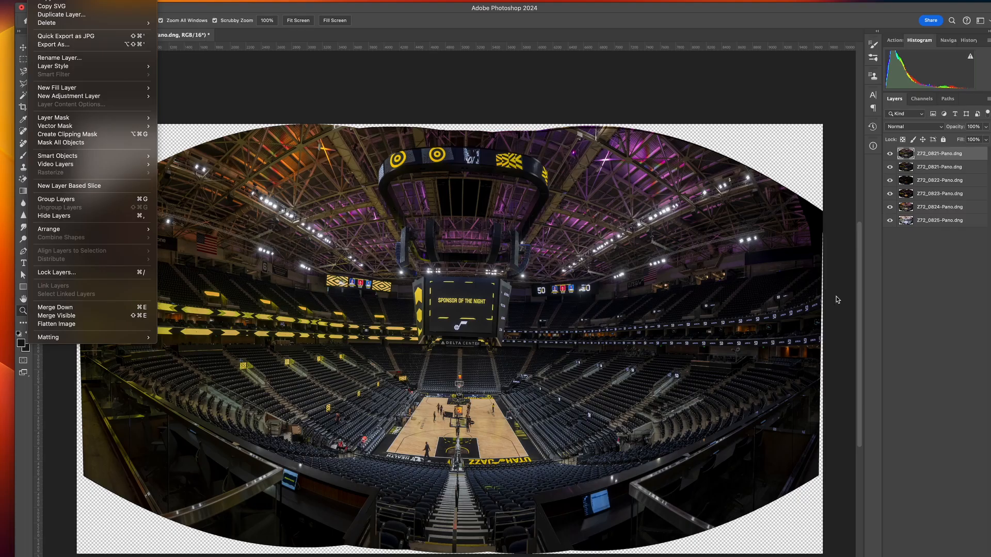
click(935, 224)
shift+click(935, 222)
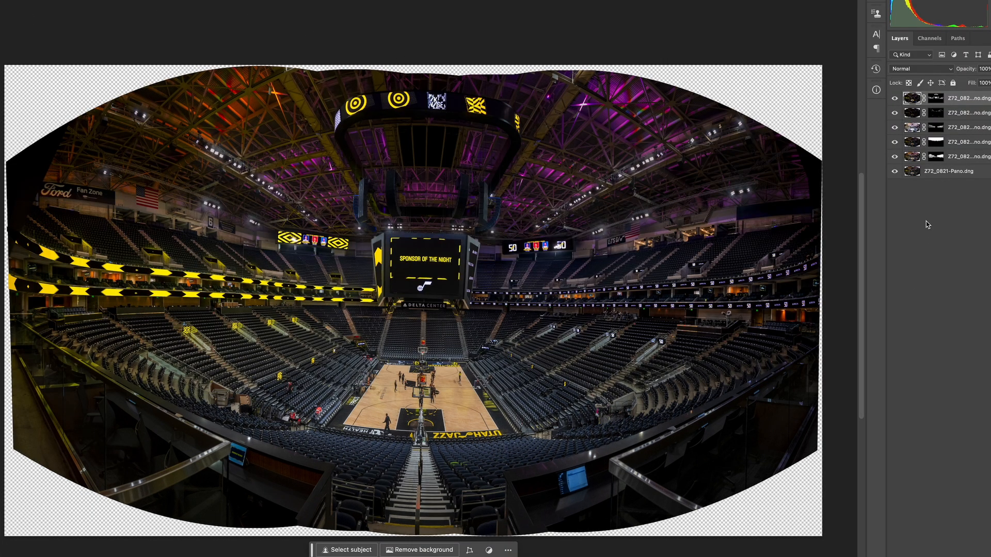
Hide the five masked layers so only the base Z72_0821-Pano.dng layer is displayed.
click(894, 98)
click(894, 113)
click(893, 128)
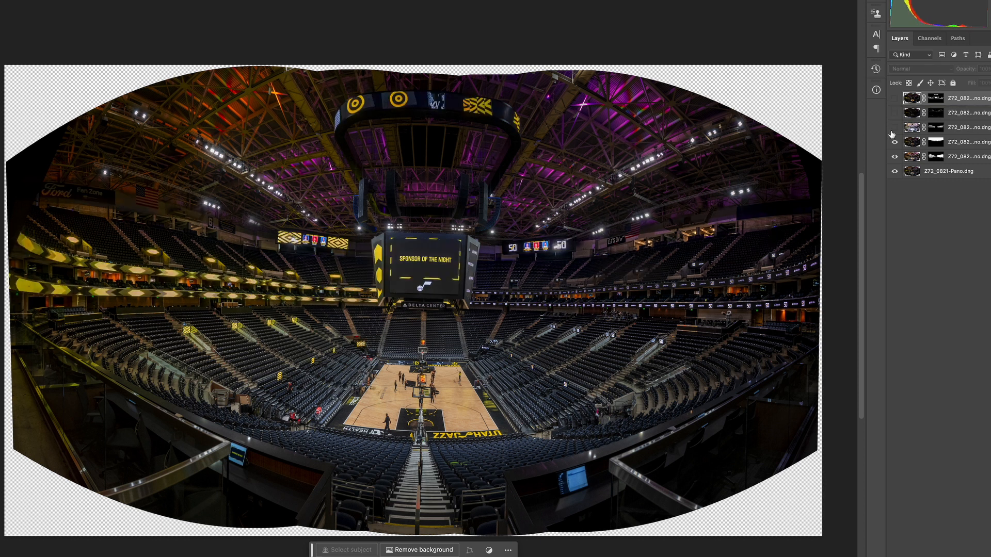
click(895, 142)
click(894, 156)
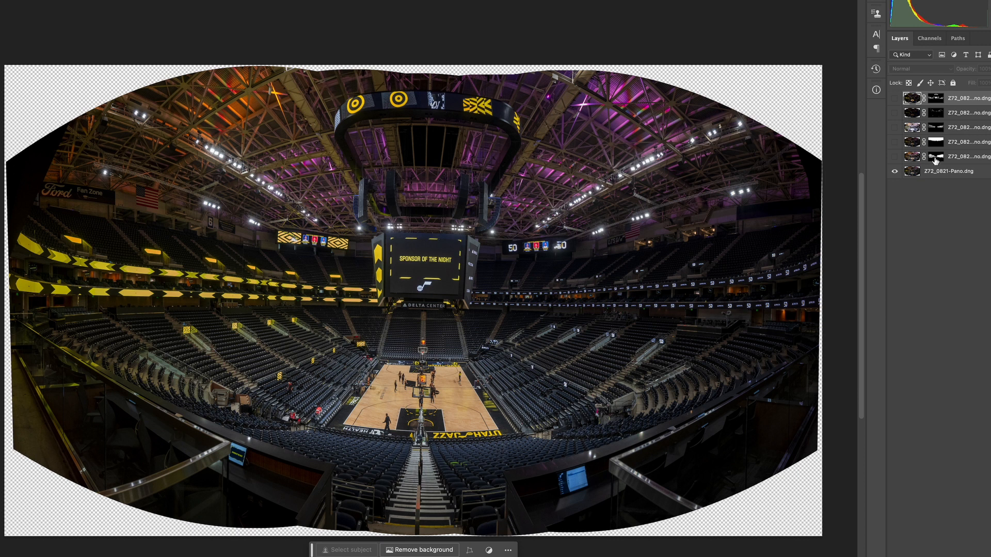
Show the masked layer directly above the base and inspect its mask as a red overlay.
click(895, 157)
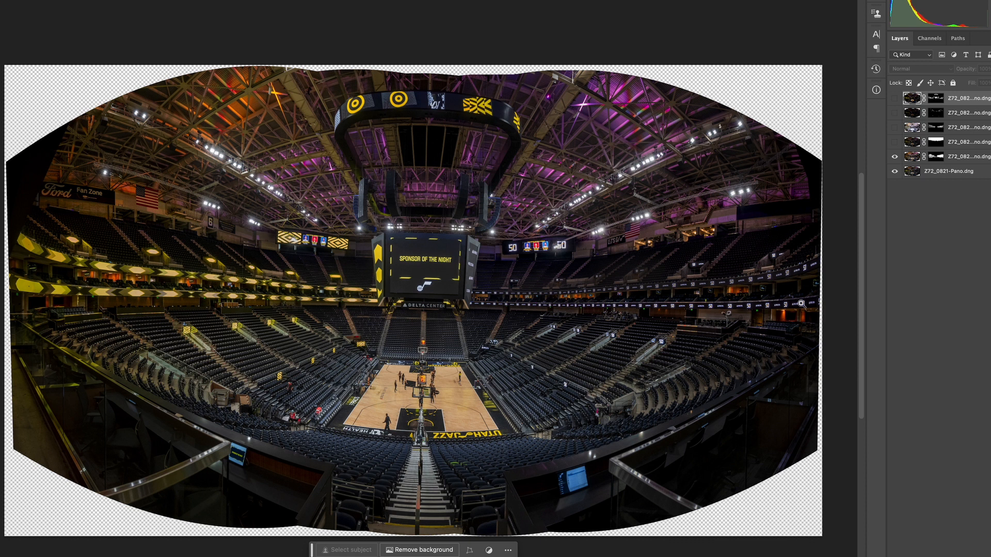
alt+shift+click(937, 161)
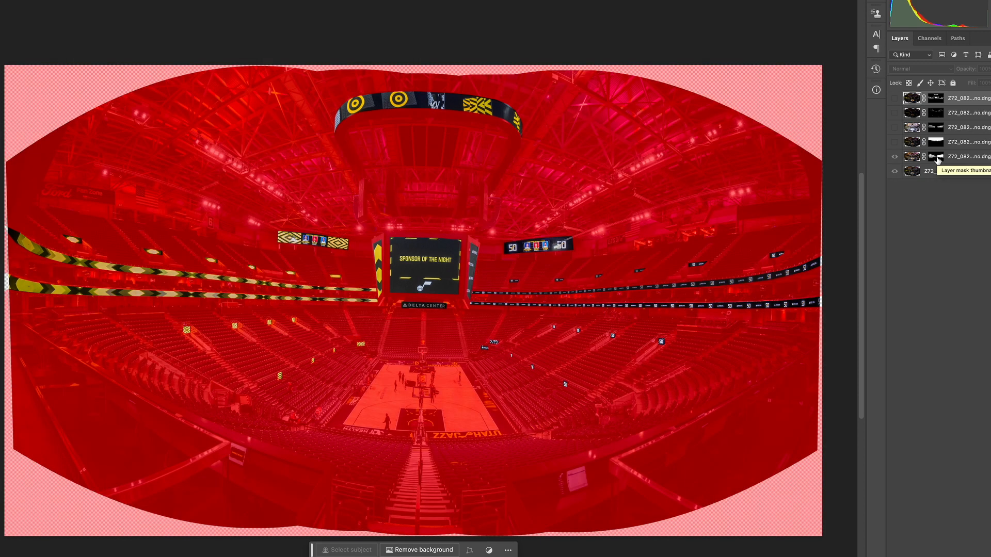
click(934, 162)
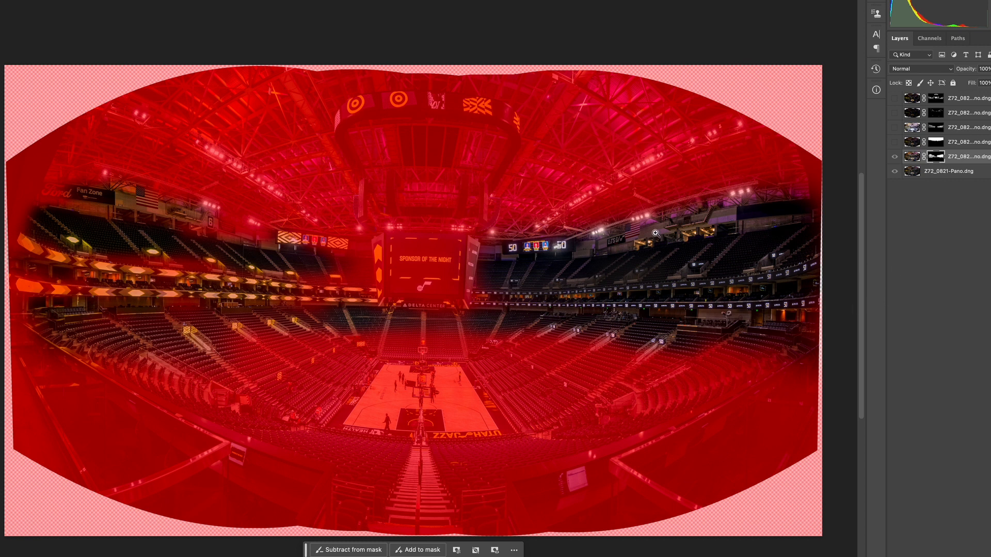
click(895, 157)
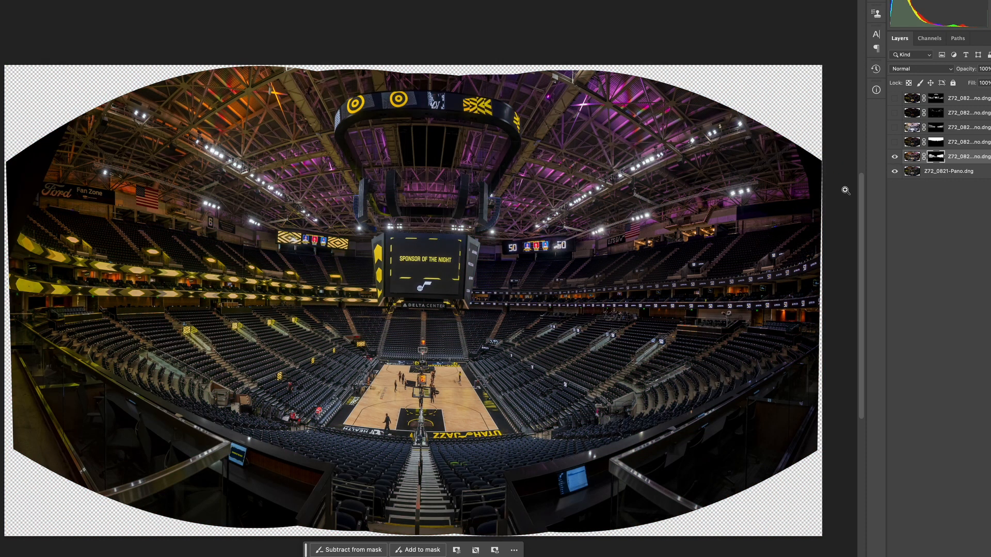
Show the ceiling-masked layer and the brightest exposure's masked layer directly above it.
click(895, 144)
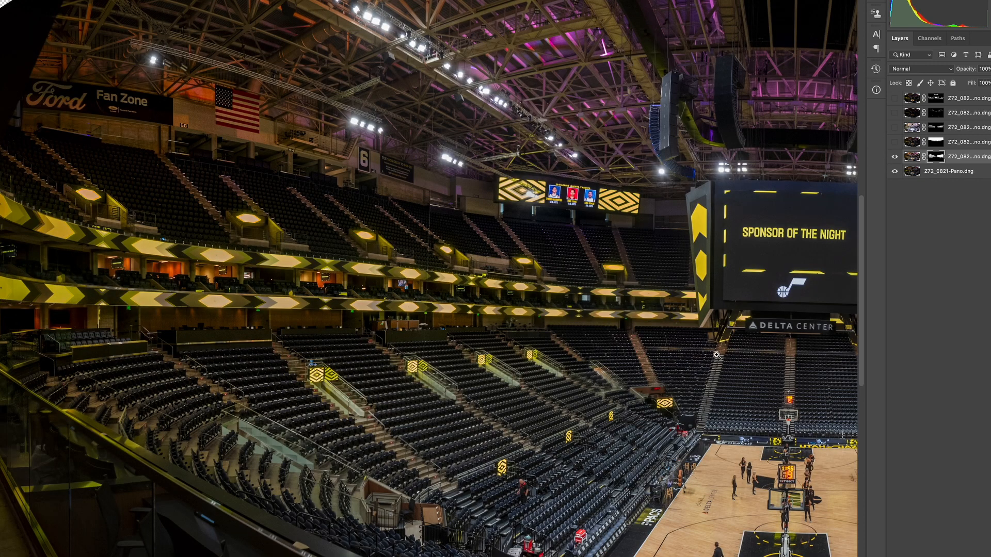
click(893, 144)
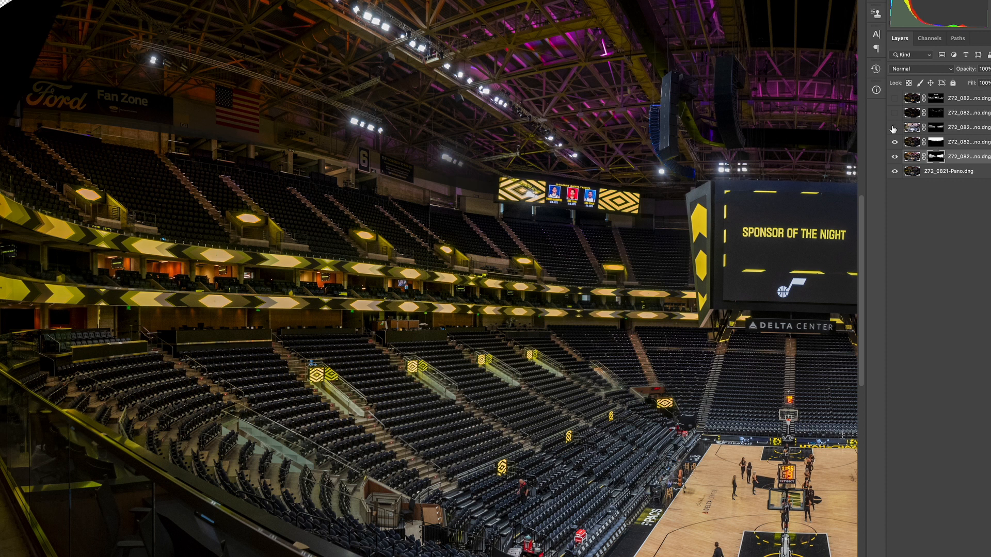
click(894, 128)
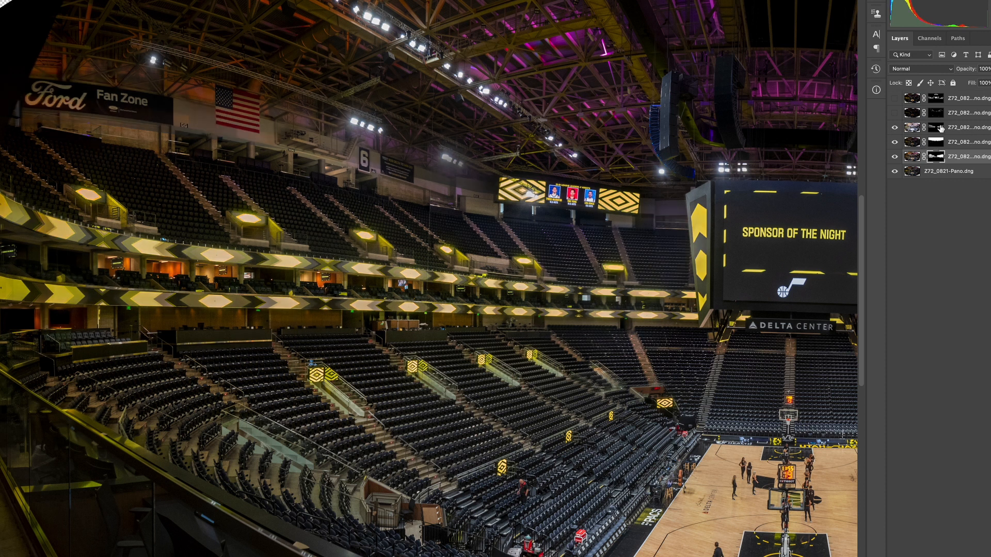
Compare the brightest exposure layer with its mask disabled and enabled, and with the layer hidden and shown.
shift+click(936, 128)
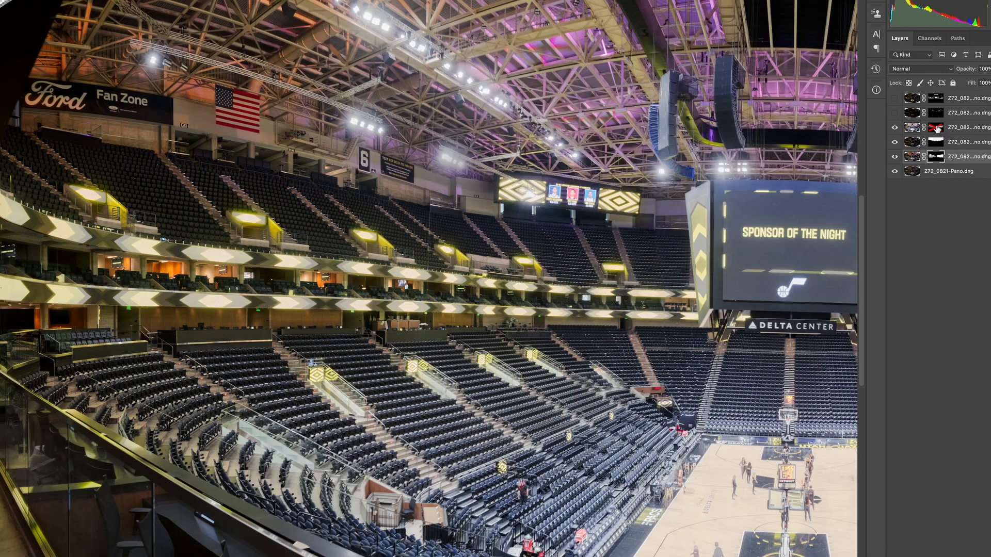
shift+click(936, 128)
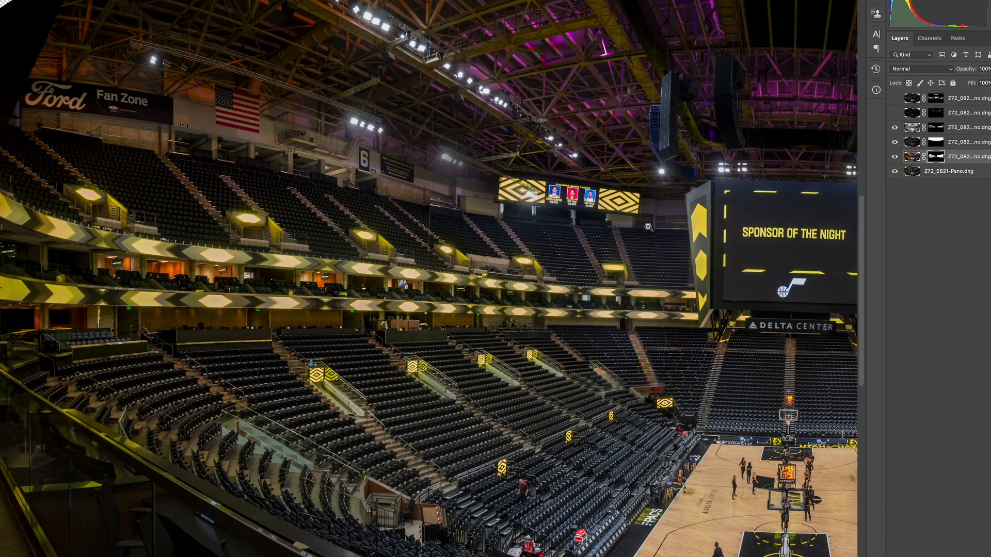
click(894, 127)
click(894, 127)
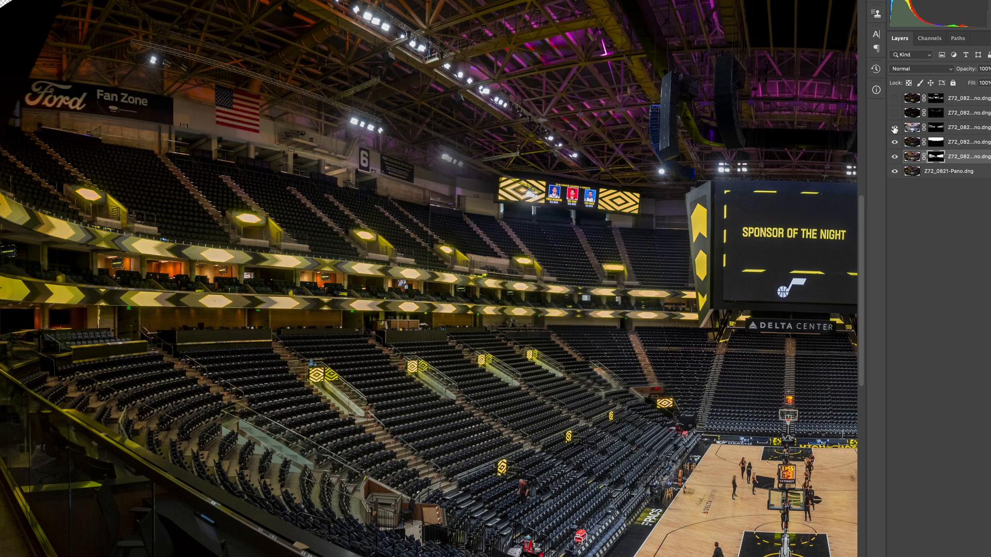
click(894, 127)
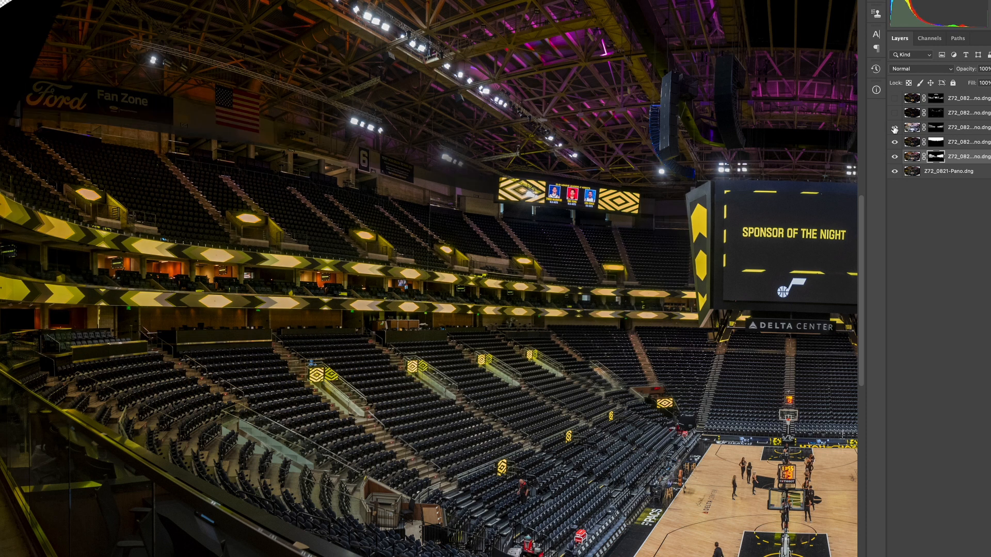
click(894, 129)
Check the brightest exposure layer's effect on the seating at the arena's other side, and show the masked layer above it.
drag(805, 281, 638, 266)
click(895, 130)
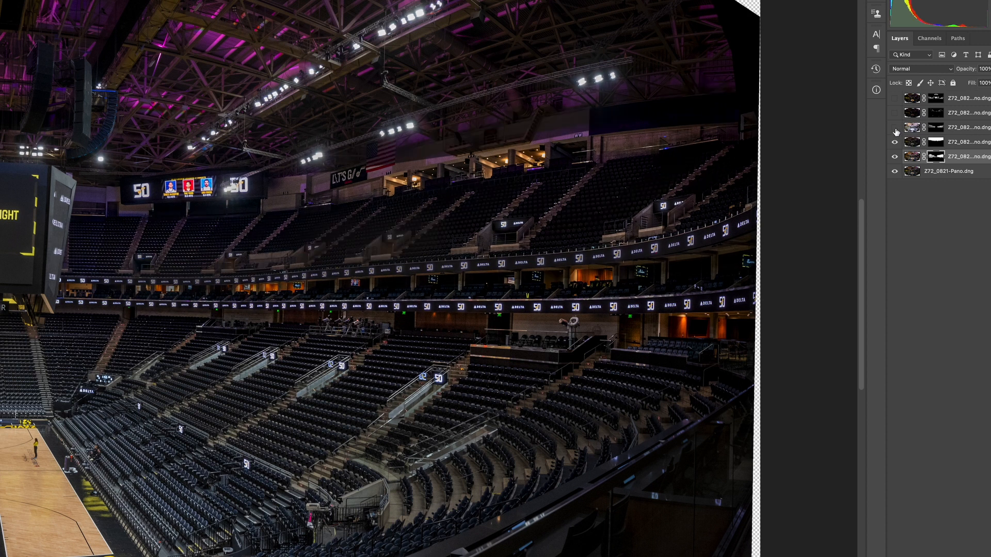
click(894, 128)
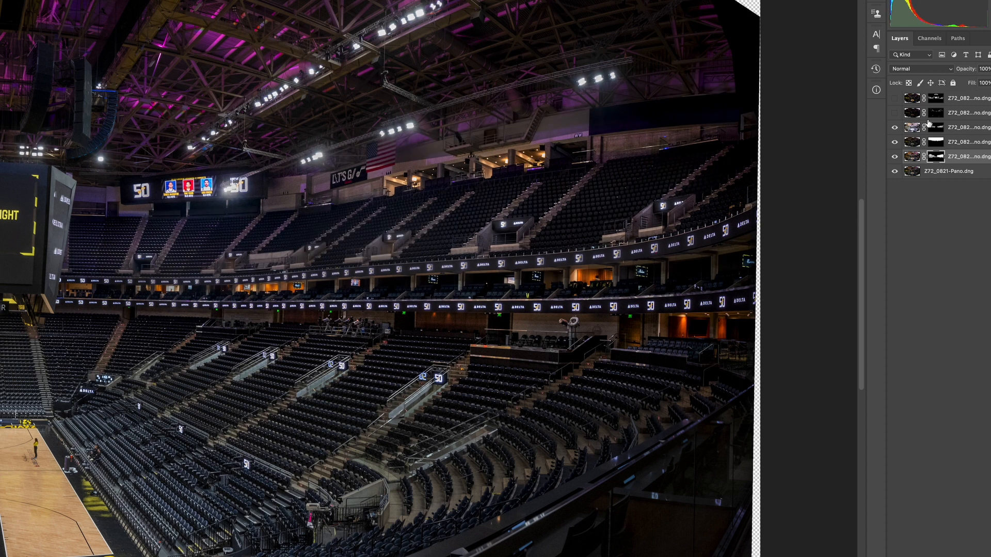
click(894, 113)
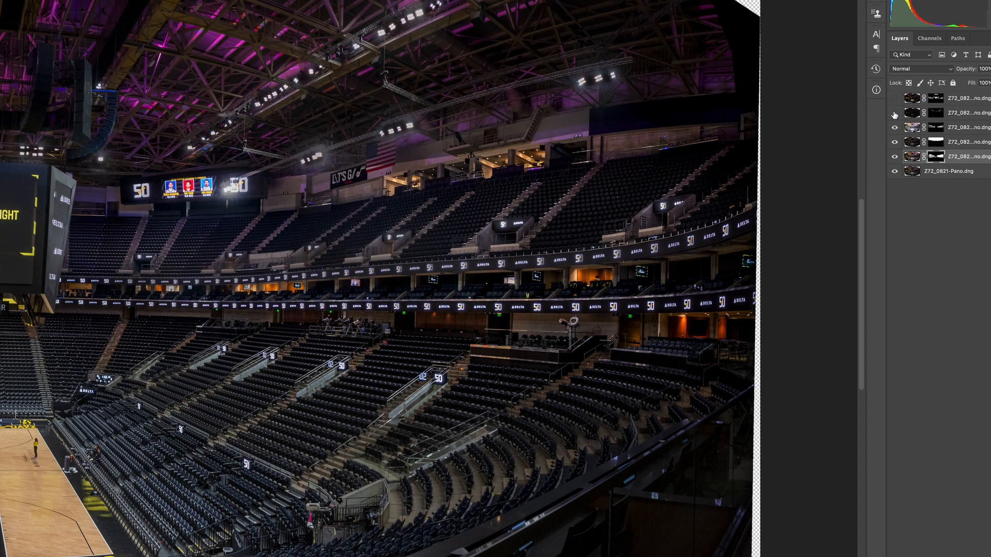
Compare the second-highest masked layer hidden and shown on the ceiling lights above the upper seating.
click(894, 114)
mouse_move(525, 128)
mouse_down()
mouse_move(597, 180)
mouse_move(531, 129)
mouse_up()
drag(345, 56, 367, 82)
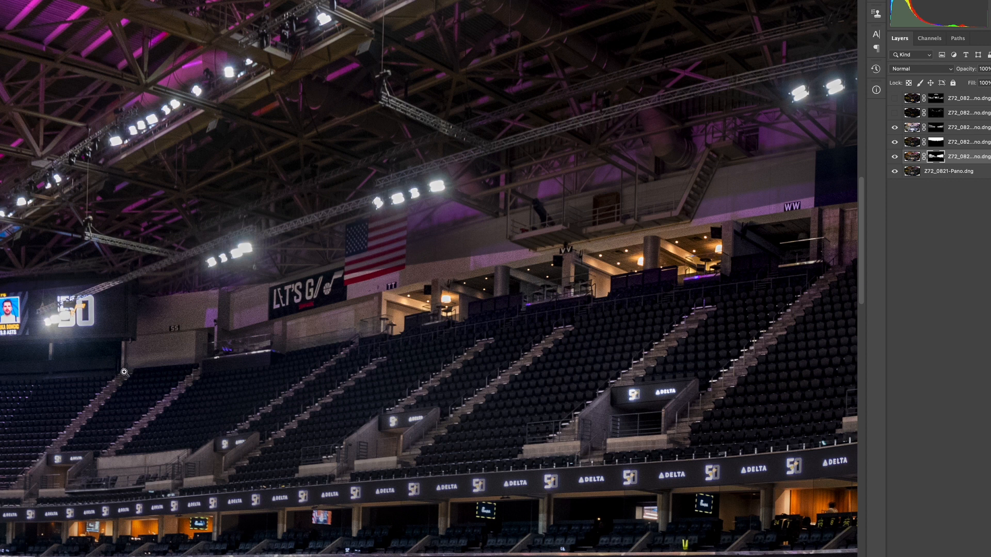
click(895, 115)
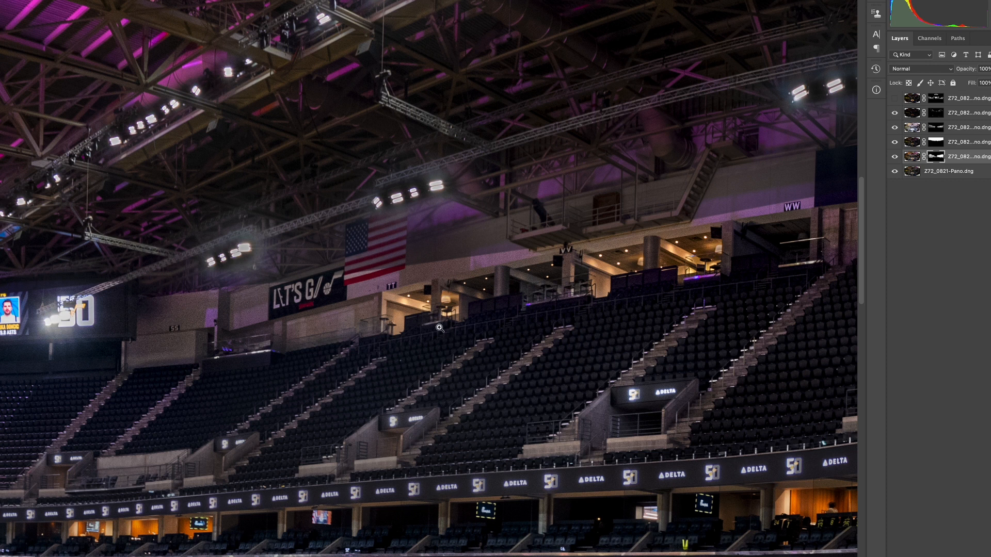
right_click(406, 262)
click(421, 270)
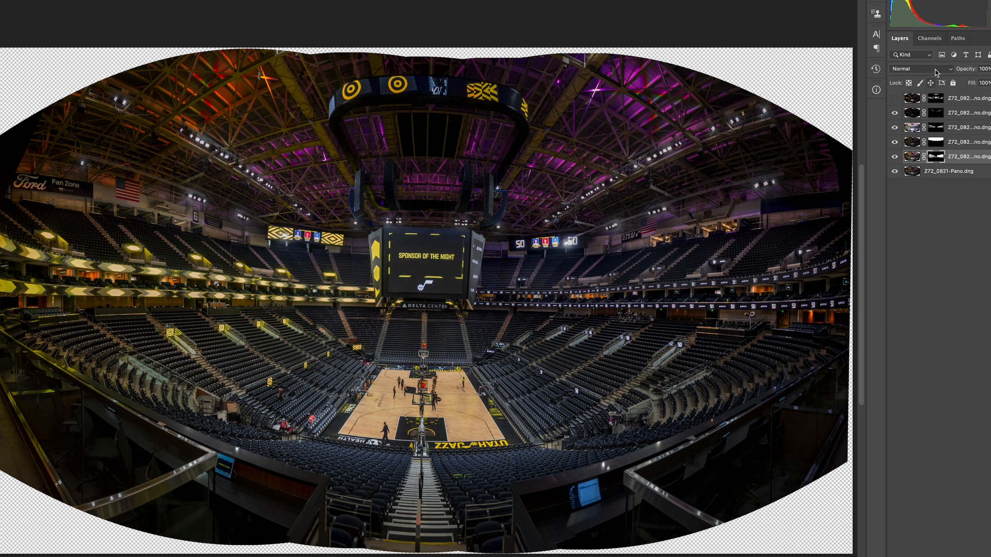
Inspect the yellow ribbon boards, video board and central scoreboard, and show the topmost masked layer over them.
click(48, 285)
click(37, 293)
click(37, 293)
mouse_move(124, 274)
mouse_down()
mouse_move(267, 268)
mouse_move(128, 276)
mouse_move(142, 276)
mouse_up()
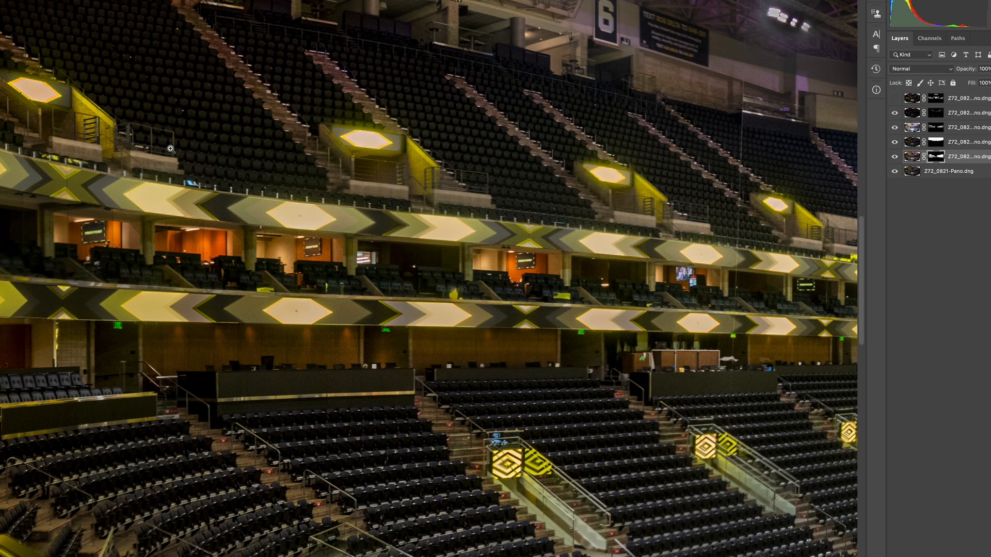
drag(717, 123, 165, 156)
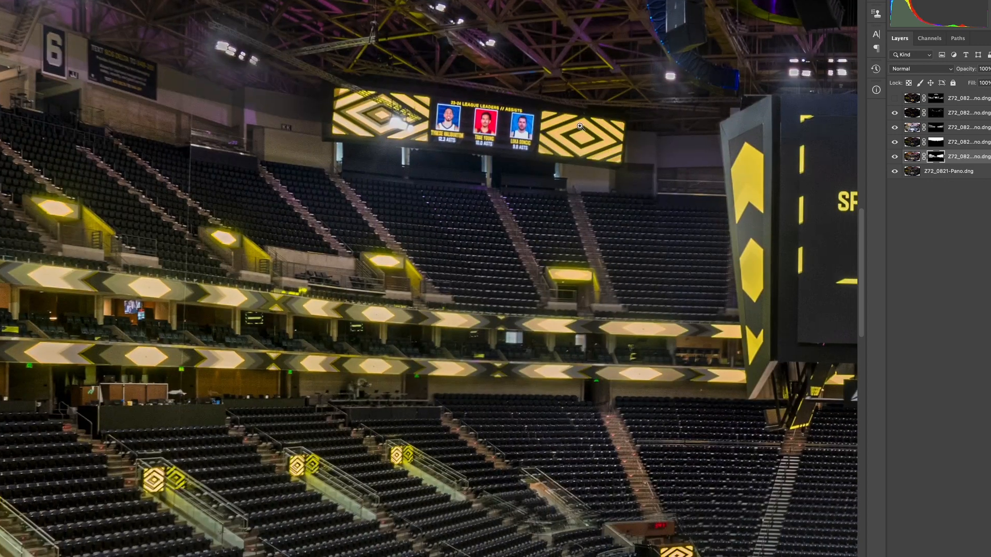
drag(684, 233, 181, 265)
drag(676, 261, 49, 103)
drag(508, 94, 704, 106)
drag(318, 340, 758, 443)
drag(451, 381, 751, 441)
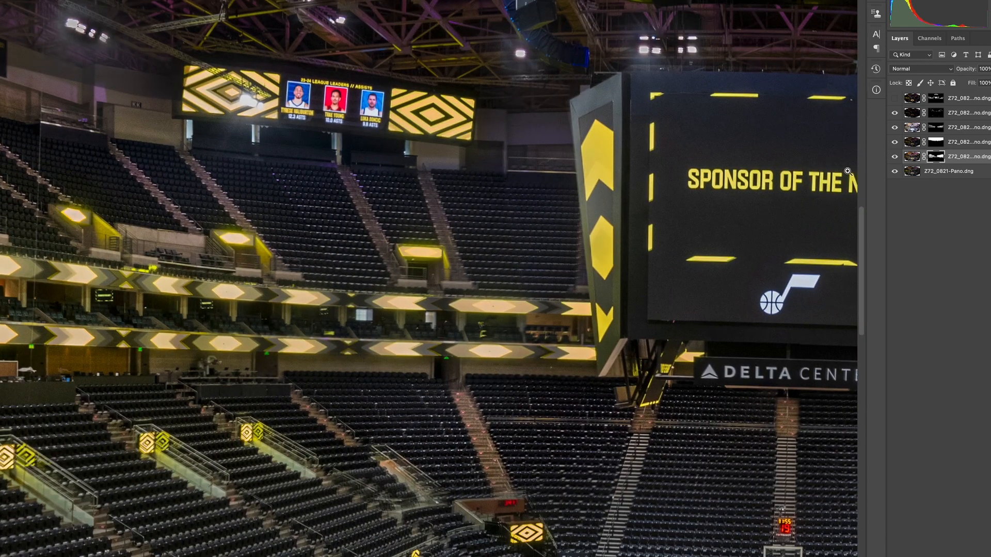
click(896, 98)
right_click(430, 209)
click(445, 213)
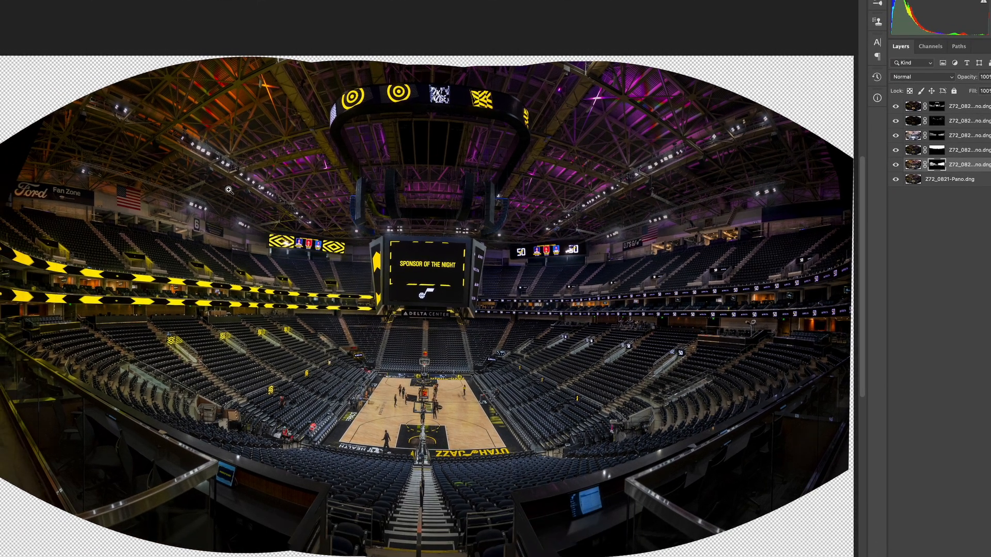
Switch to Lightroom Classic and view Z72_0801-HDR-Pano.dng and another panorama version.
key(v)
key(super+space)
click(213, 133)
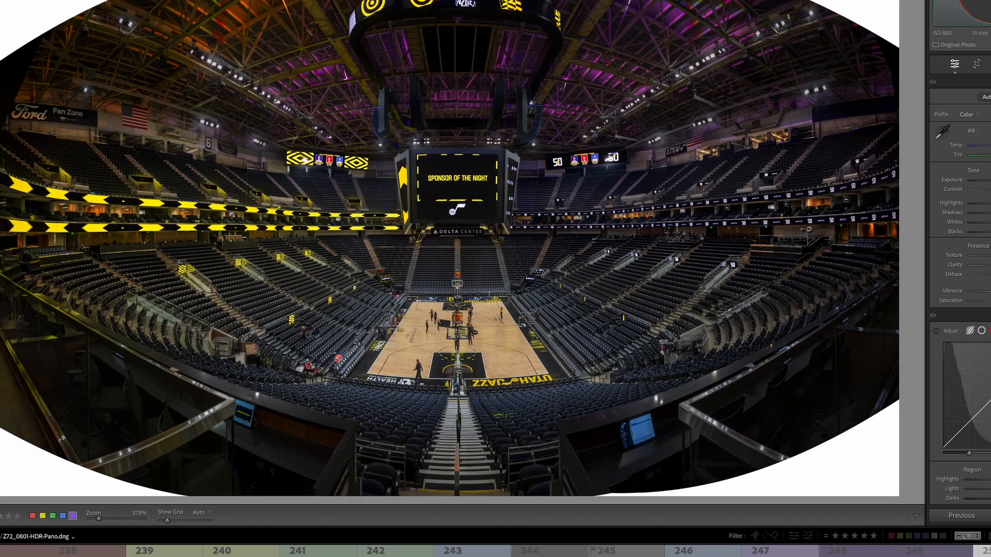
click(607, 550)
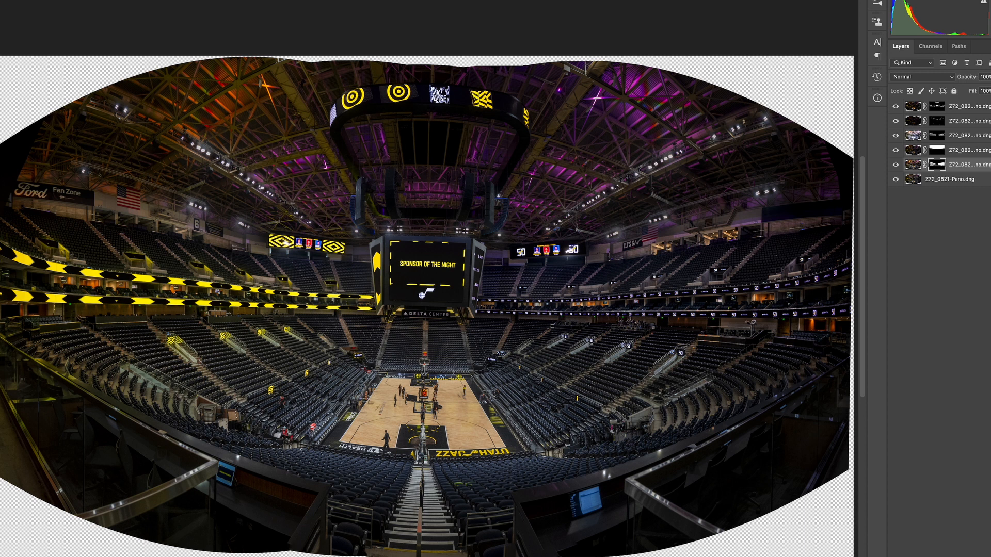
Close Z72_0821-Pano-Edit.tif in Photoshop without saving its changes.
key(super+w)
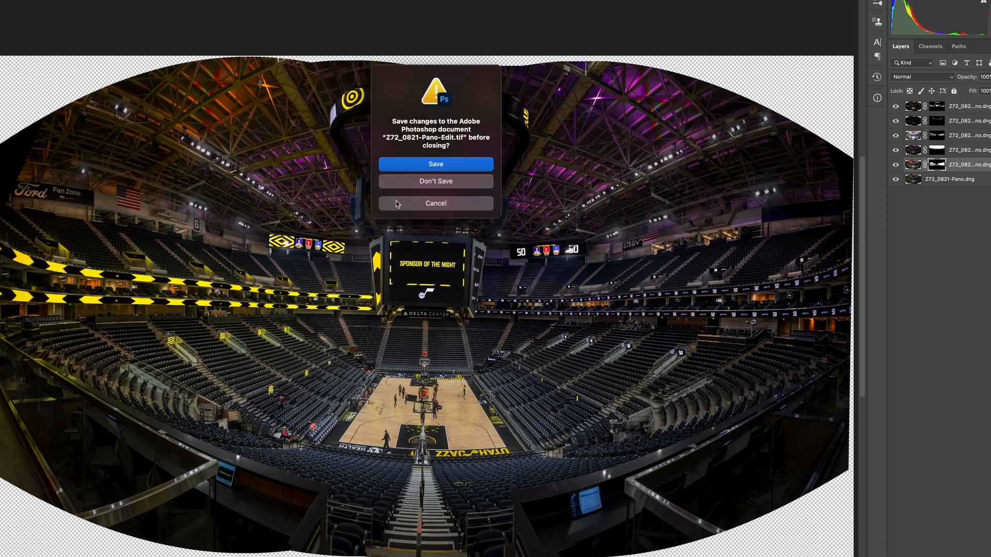
click(439, 184)
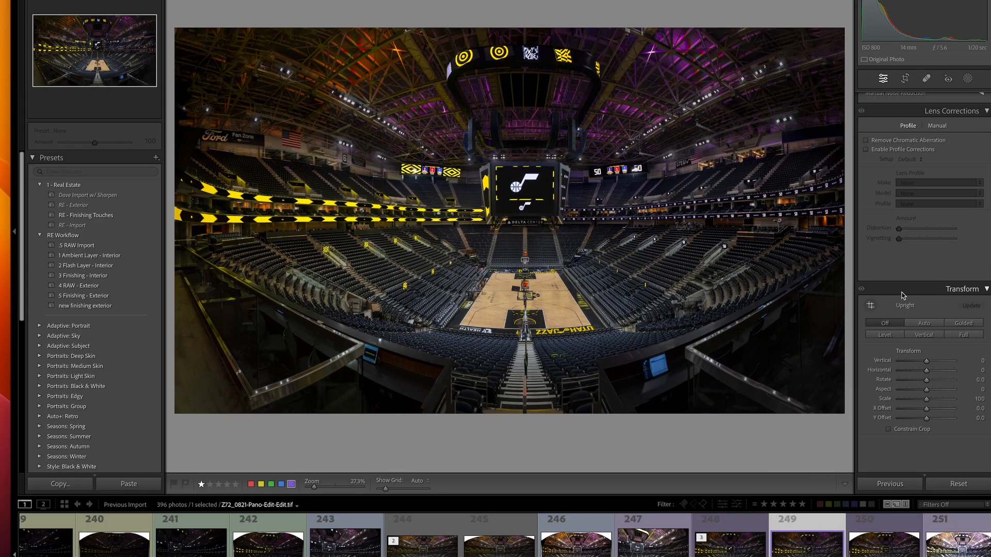
View the Guided Upright lines on Z72_0821-Pano-Edit.tif in Lightroom Classic and check them against the court.
click(969, 323)
click(884, 548)
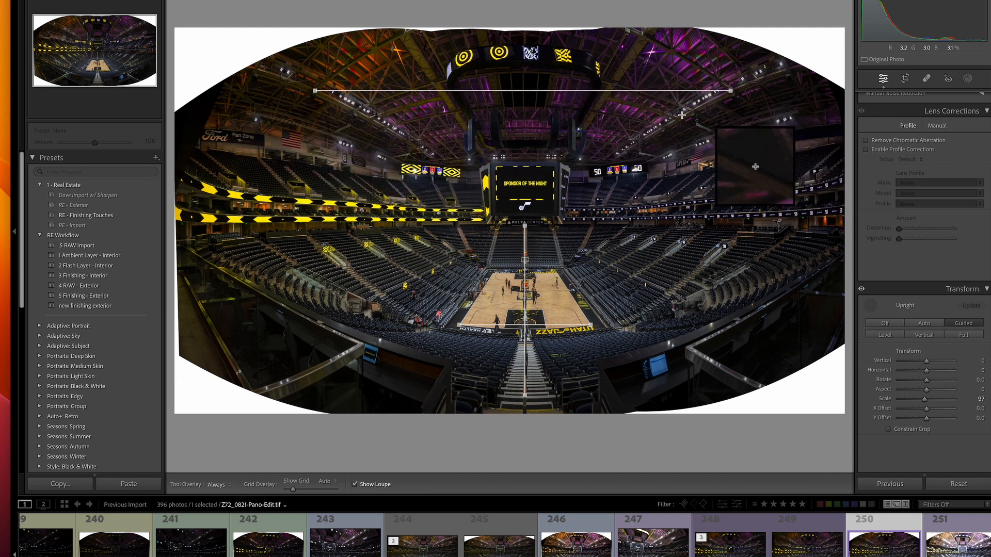
drag(464, 320, 589, 324)
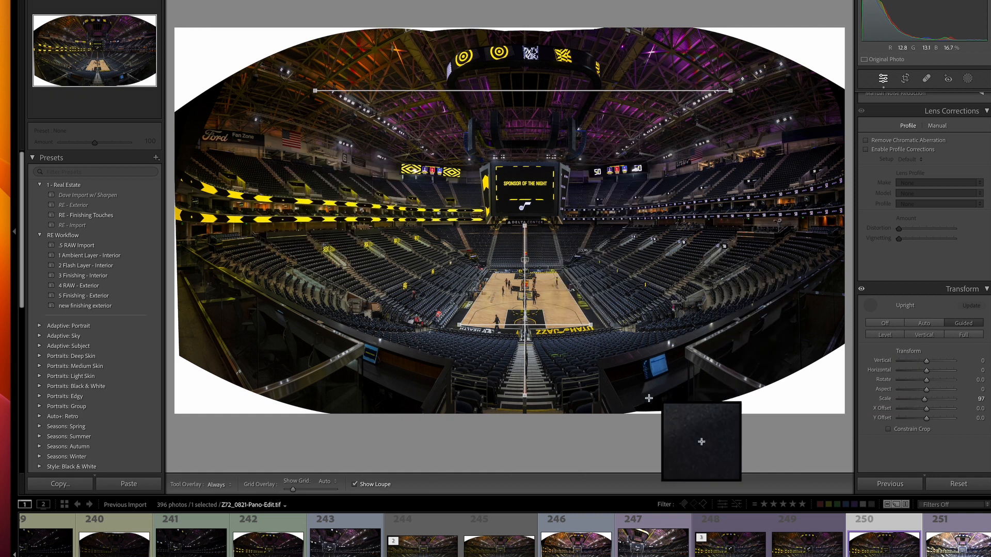
Open Z72_0821-Pano-Edit-Edit.tif from Lightroom Classic in Adobe Photoshop 2024.
click(809, 550)
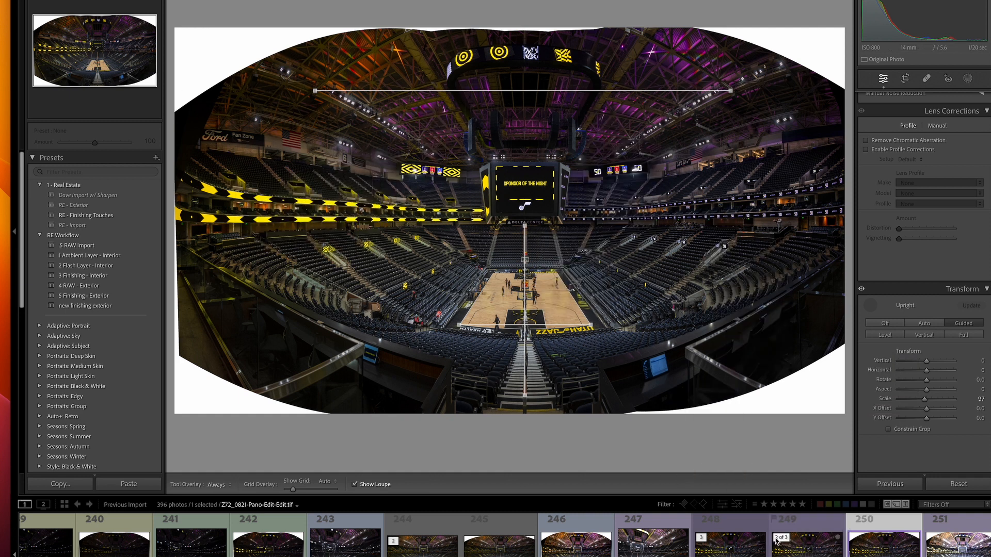
right_click(810, 554)
mouse_move(839, 382)
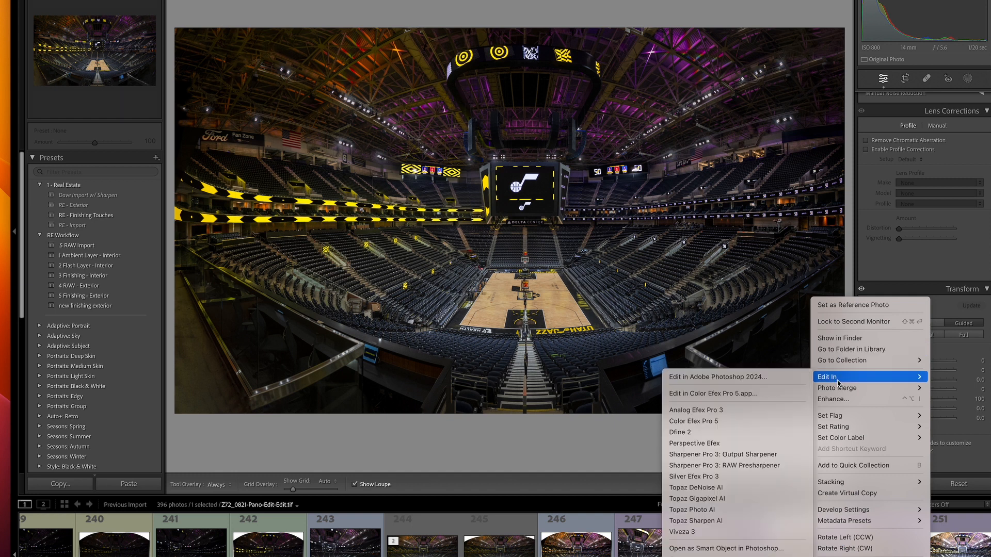
click(799, 382)
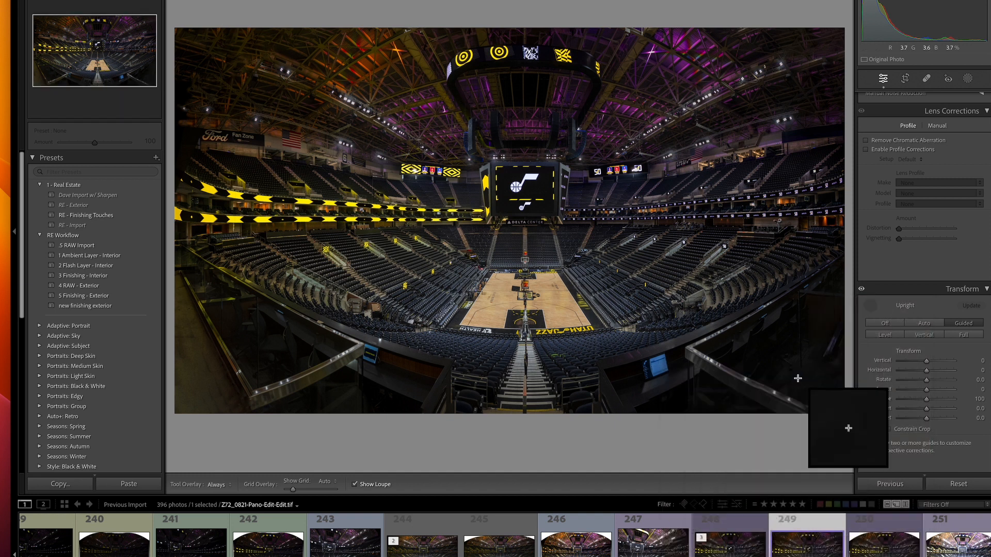
click(498, 181)
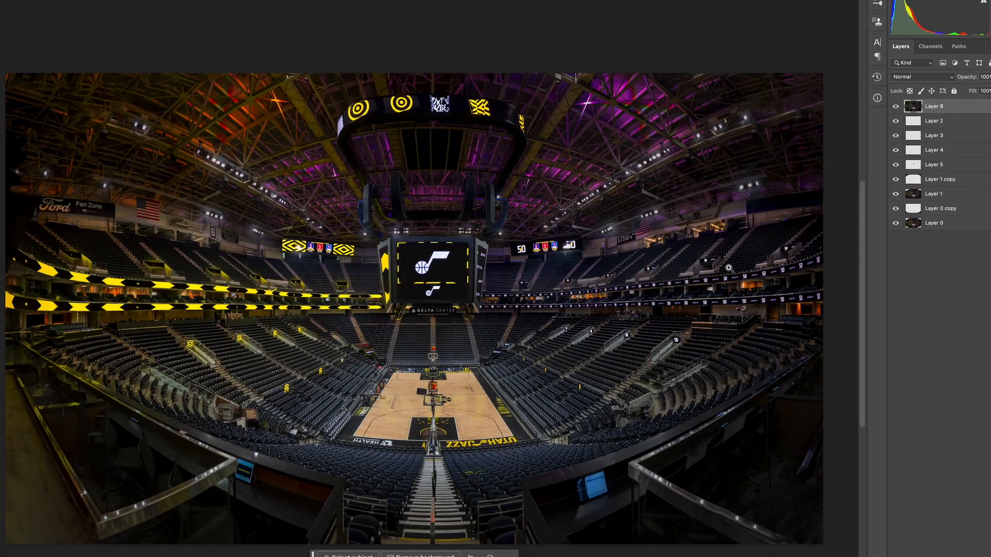
Hide every layer above Layer 0, and show Layer 0 copy over it.
drag(896, 106, 898, 218)
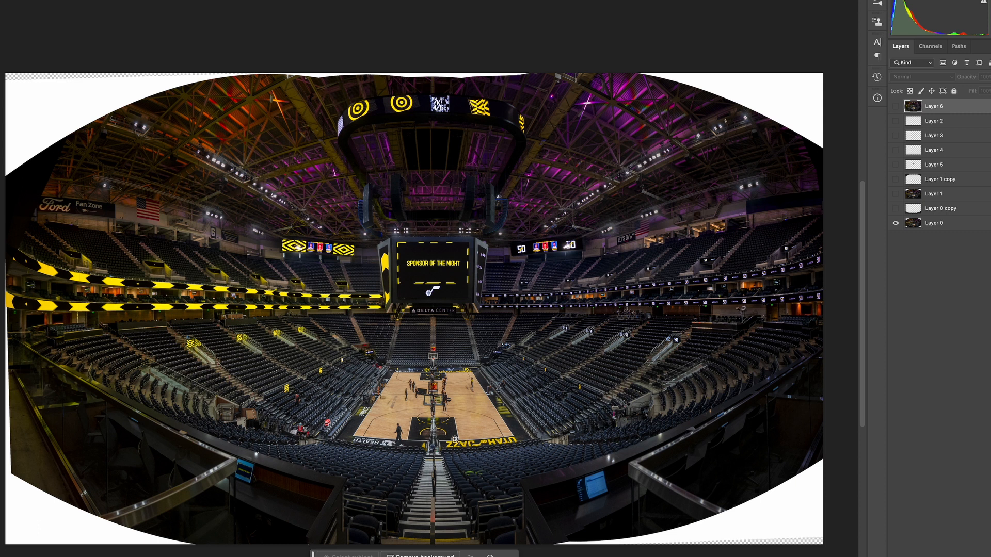
click(895, 209)
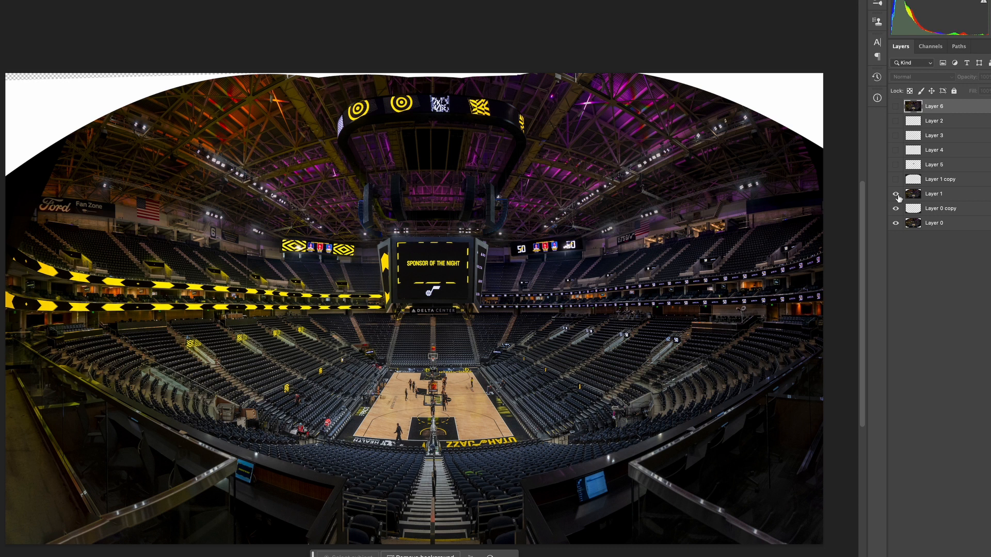
Show Layer 1 and compare the whole arena with this layer hidden and shown.
click(896, 194)
click(896, 195)
click(897, 195)
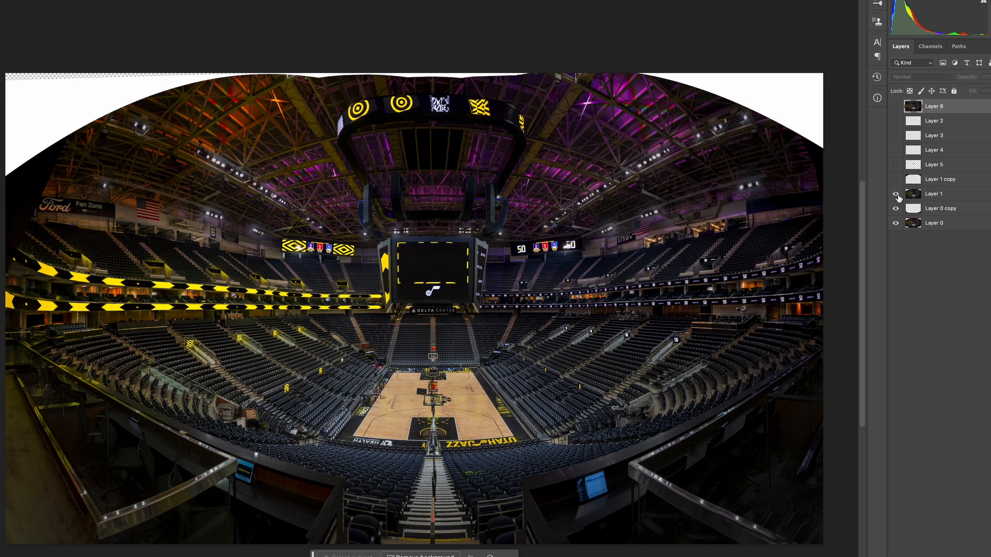
click(898, 196)
click(898, 196)
click(898, 196)
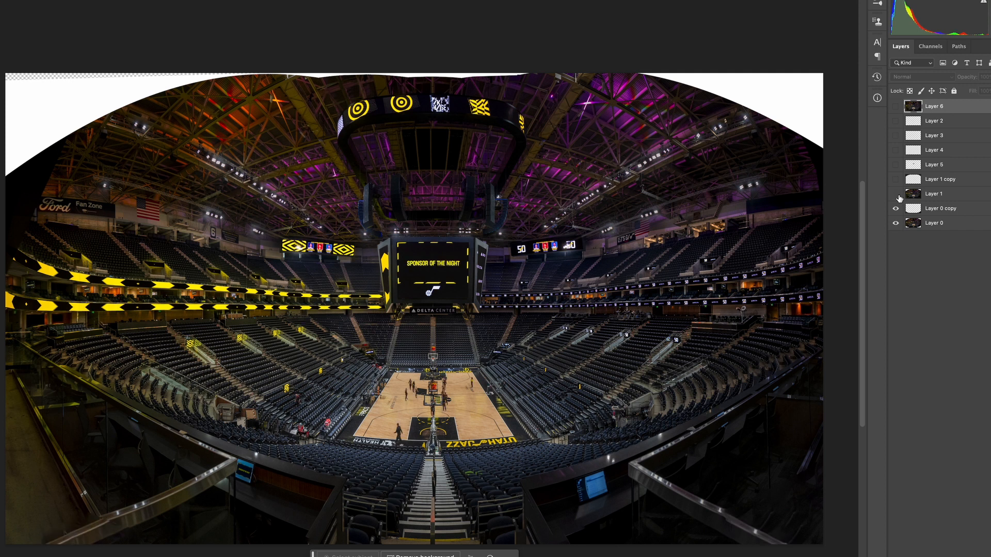
click(897, 197)
Examine the foreground suite railing and dark glass closely, comparing Layer 1 hidden and shown.
click(729, 534)
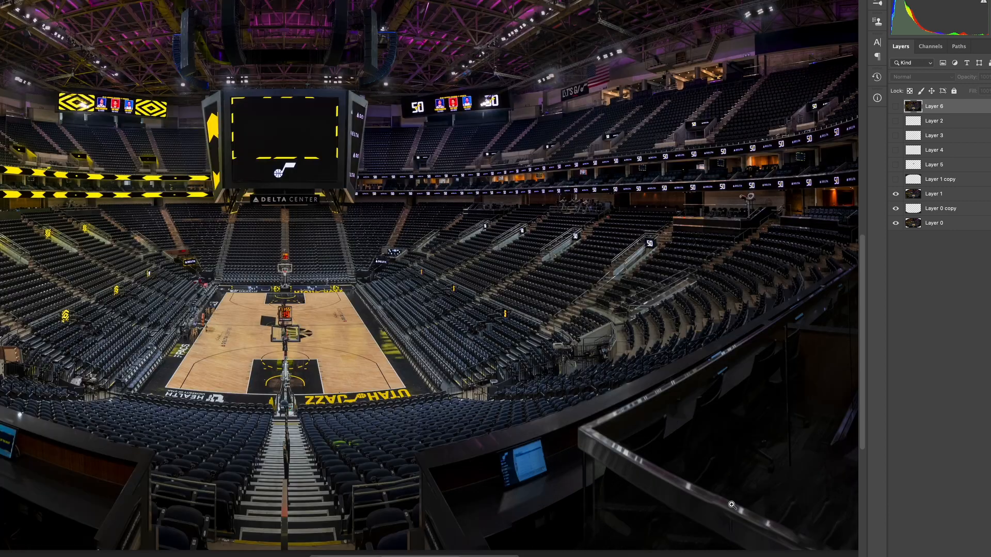
click(729, 527)
click(730, 506)
drag(728, 407, 726, 430)
scroll(602, 436, right, 4)
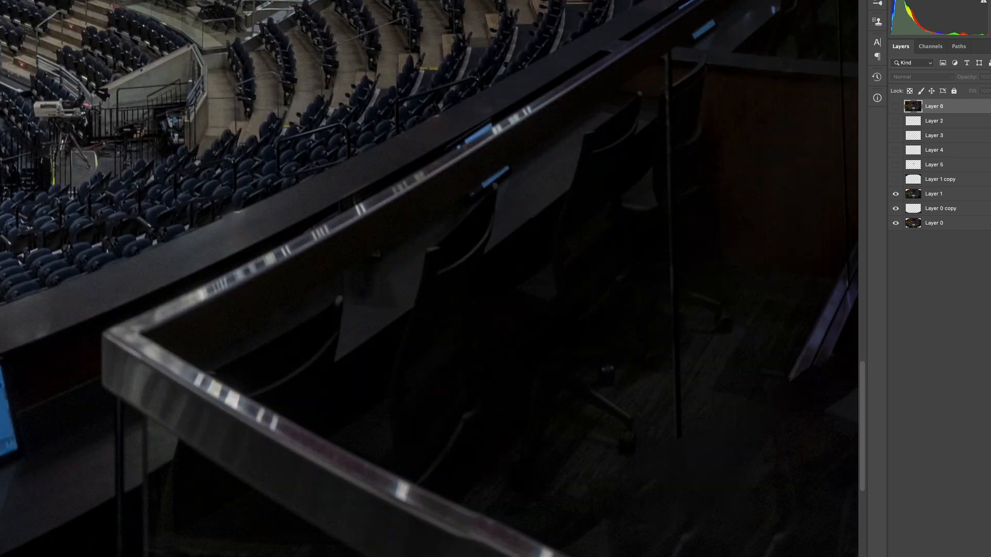
scroll(613, 428, down, 9)
scroll(613, 425, up, 10)
scroll(613, 425, down, 5)
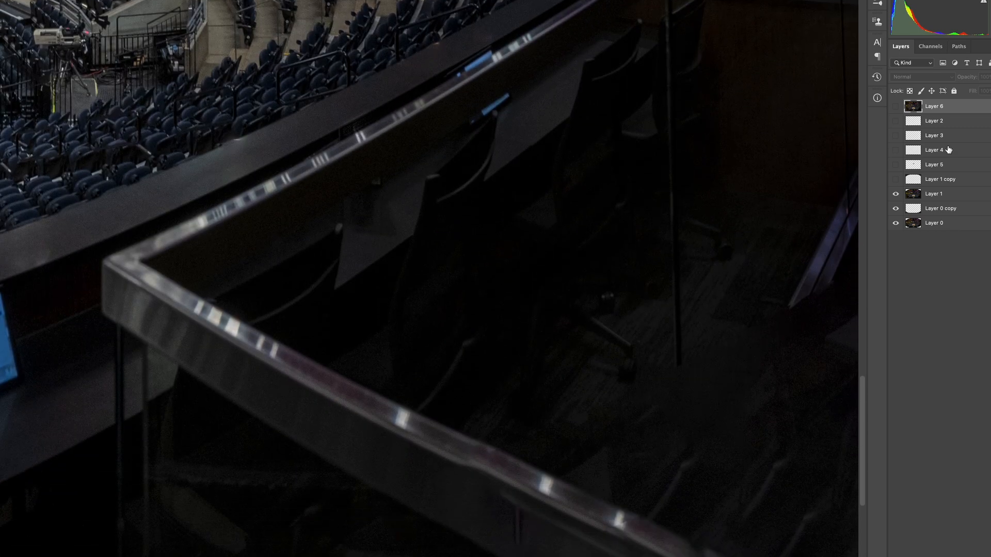
click(893, 194)
click(893, 194)
Compare Layer 1 hidden and shown on the ribbon boards, raised platform and curved seating around it.
drag(335, 135, 563, 447)
drag(593, 131, 316, 398)
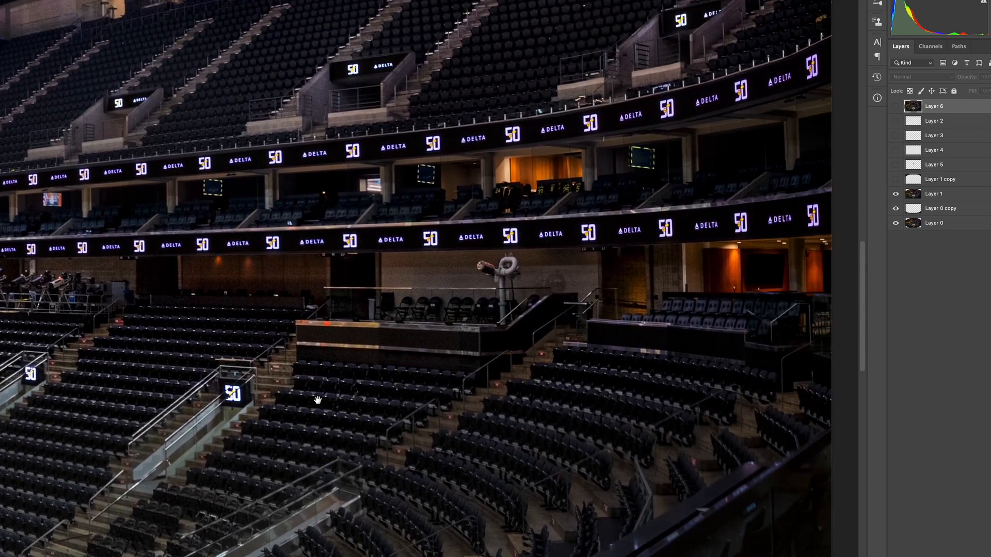
click(896, 194)
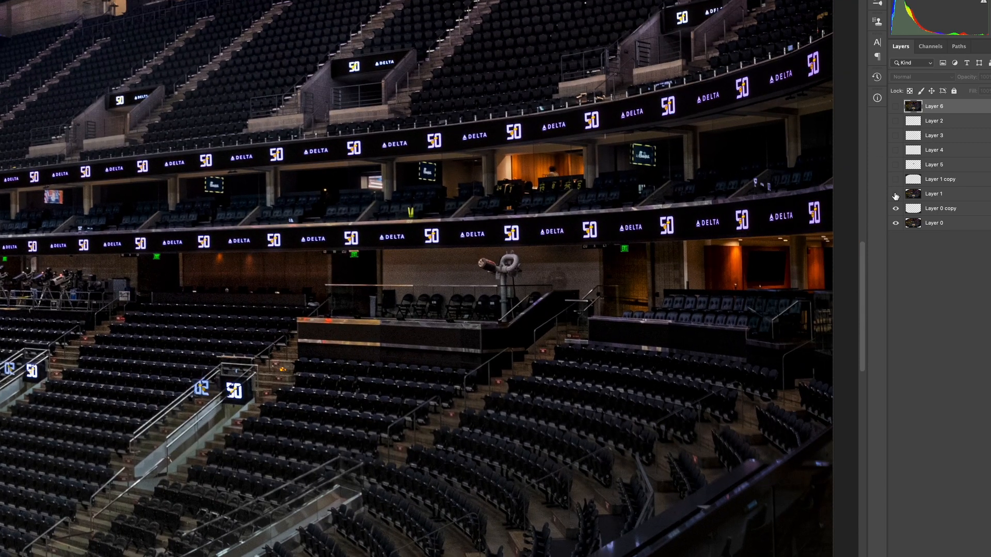
click(895, 194)
click(895, 194)
click(895, 194)
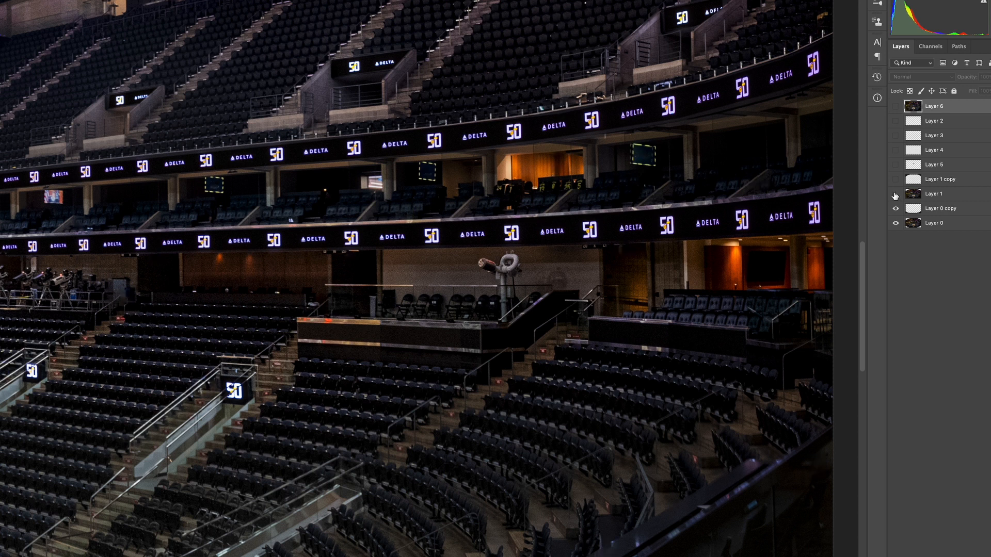
click(896, 194)
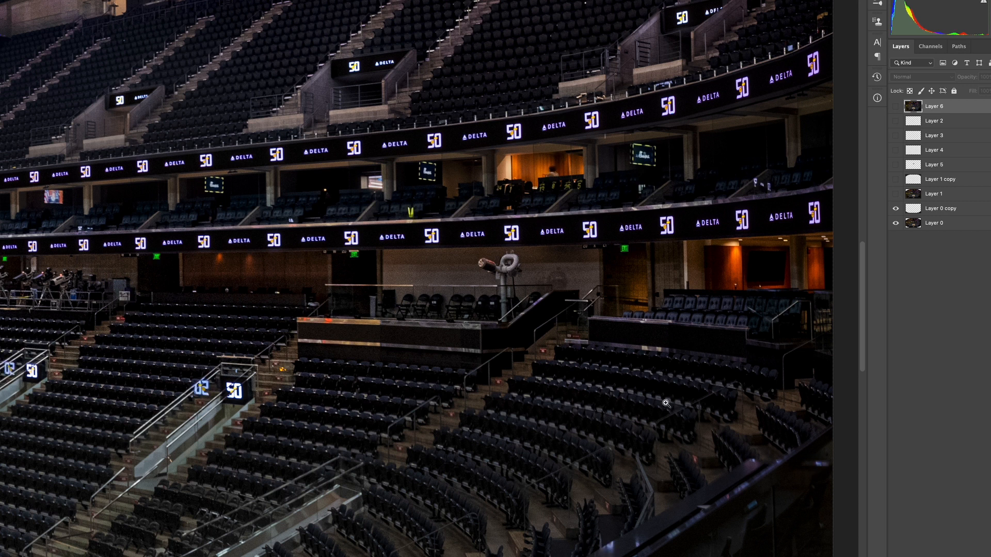
click(895, 195)
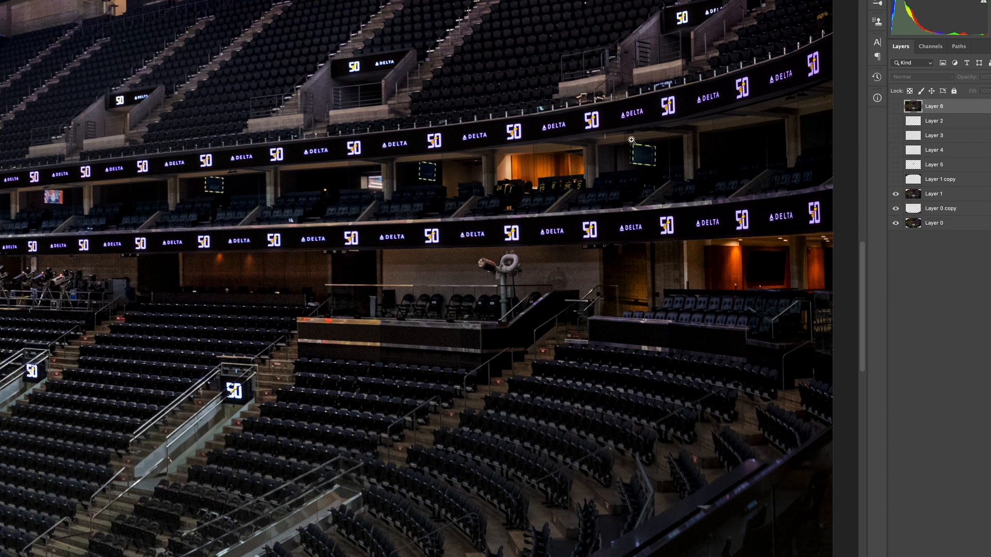
click(896, 195)
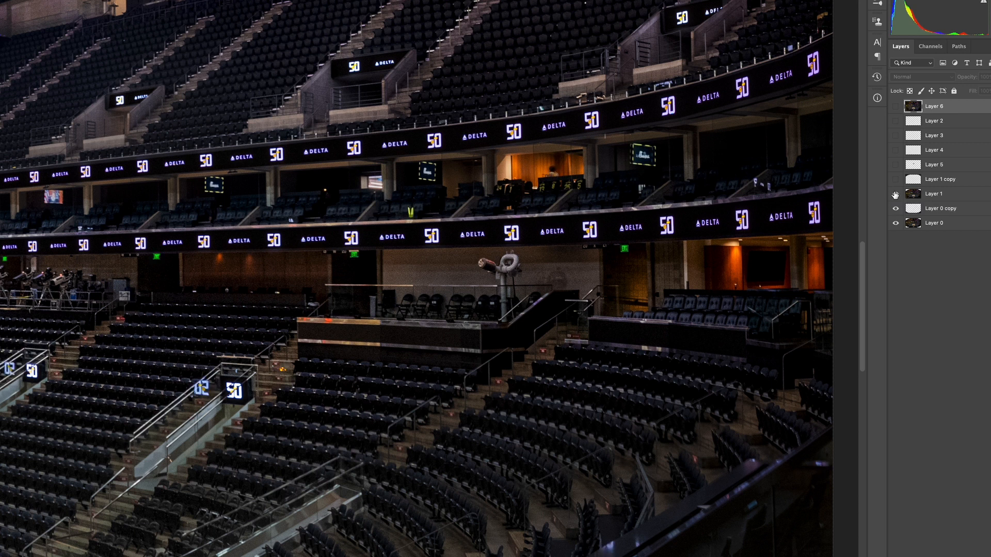
click(896, 195)
Compare Layer 1 hidden and shown on the lower-bowl aisle signs, glass panels and exit signs near the camera positions.
drag(210, 434, 517, 387)
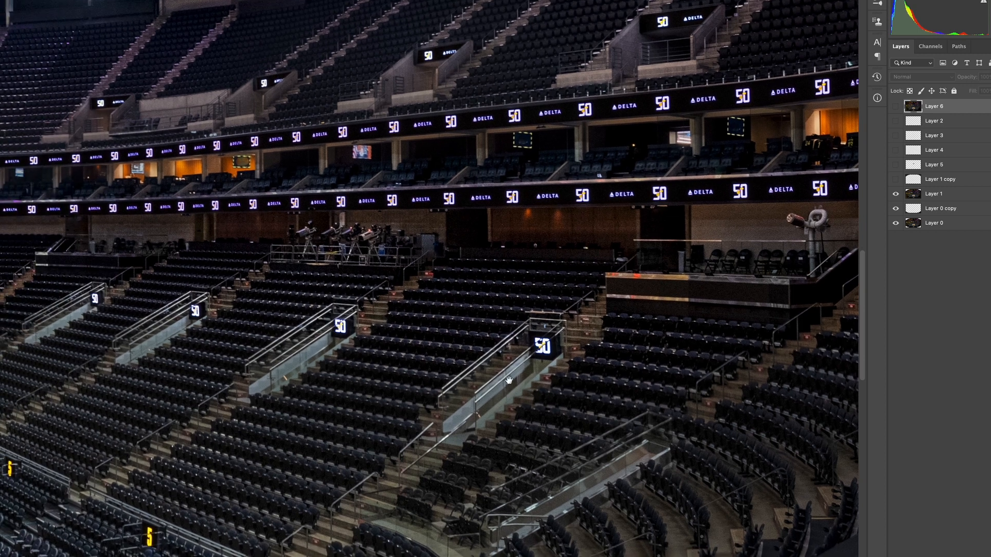
click(896, 195)
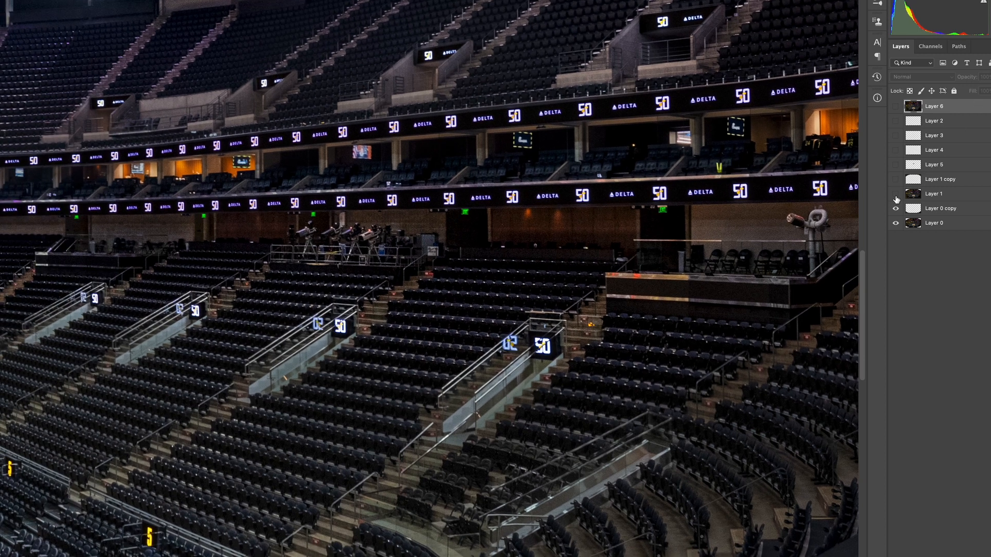
click(896, 194)
click(896, 195)
click(896, 196)
click(896, 196)
click(896, 195)
Compare Layer 1 hidden and shown around the upper corner video board and on the central scoreboard.
drag(96, 260, 513, 389)
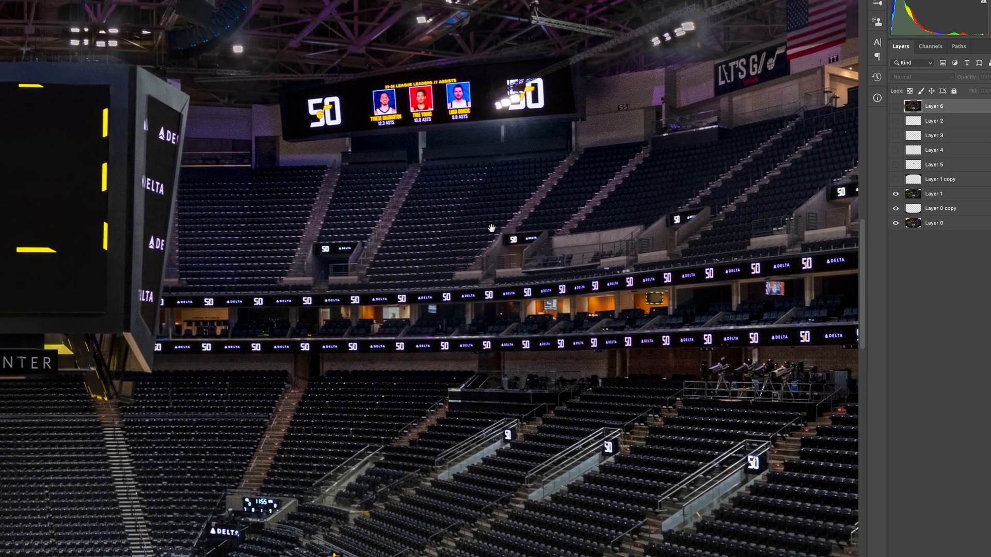
click(896, 194)
click(897, 195)
drag(1, 200, 402, 187)
click(895, 194)
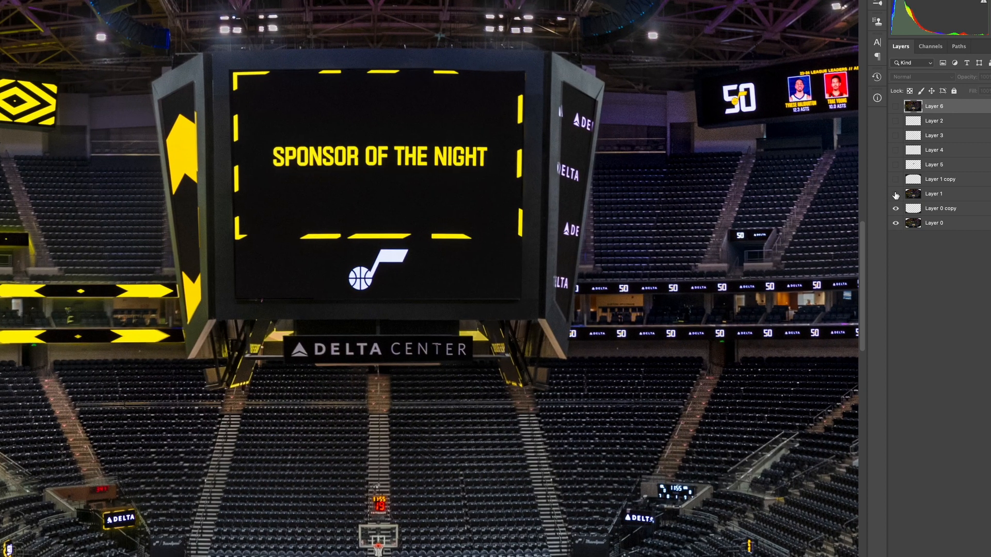
click(896, 194)
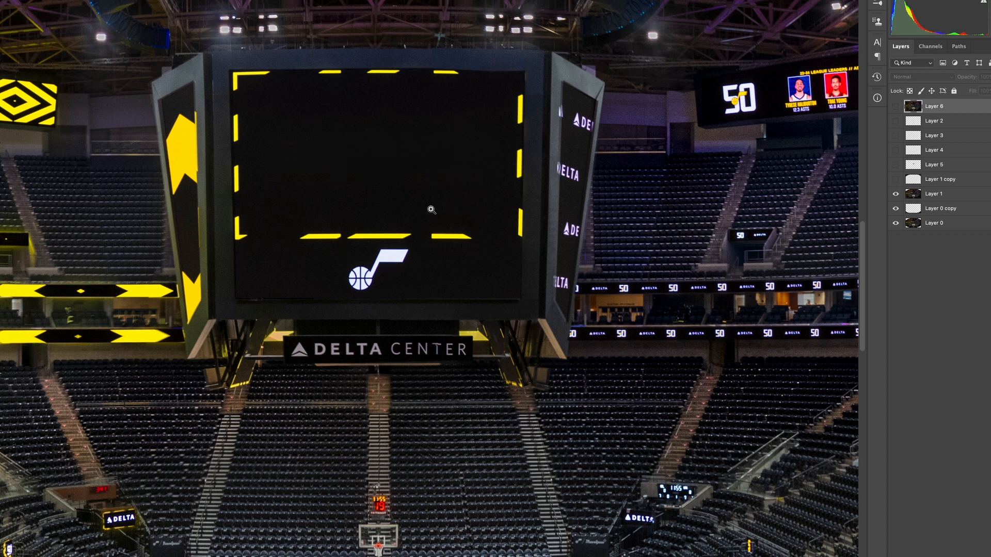
Compare Layer 1 hidden and shown across the basketball court and courtside seating, checking Layer 0 copy as well.
drag(326, 234, 346, 82)
drag(447, 280, 444, 173)
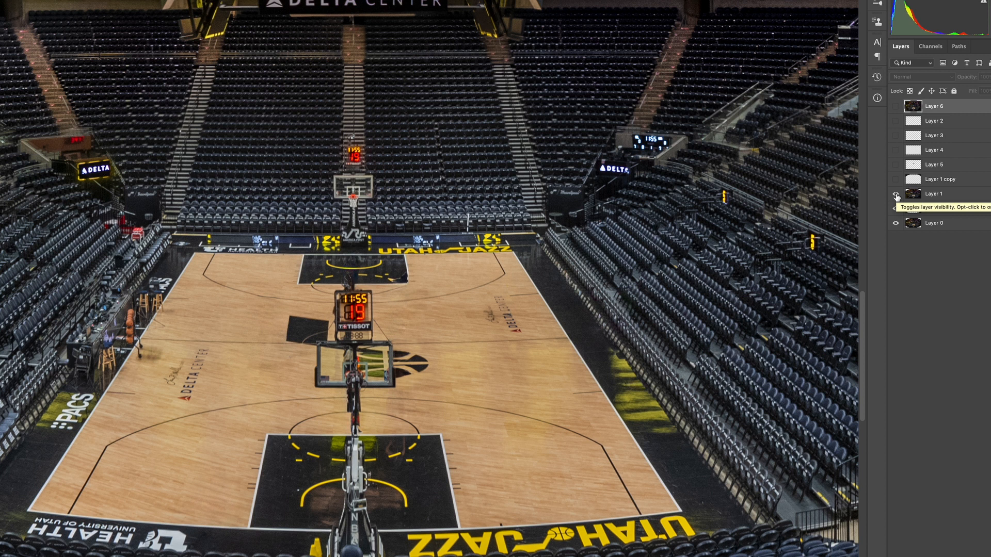
click(896, 195)
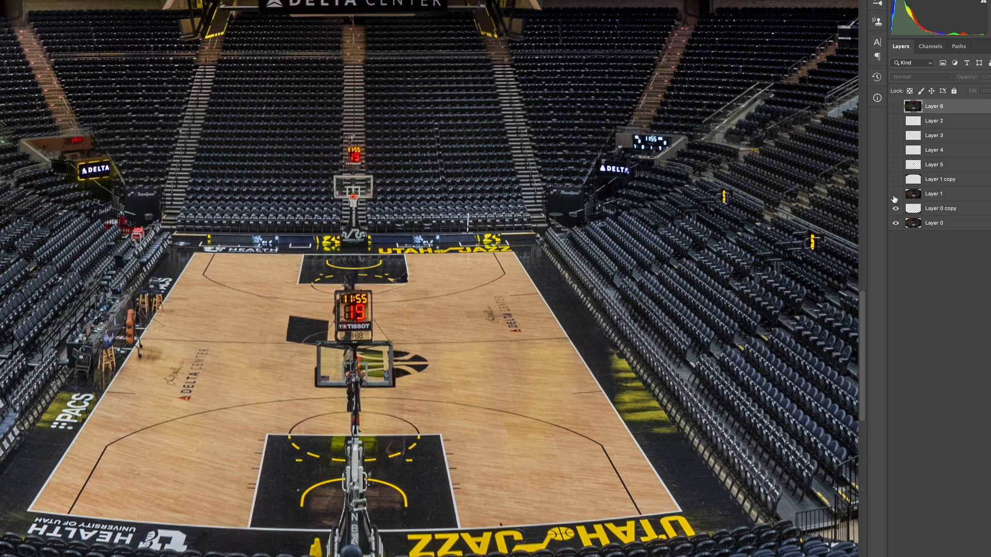
click(895, 208)
click(896, 208)
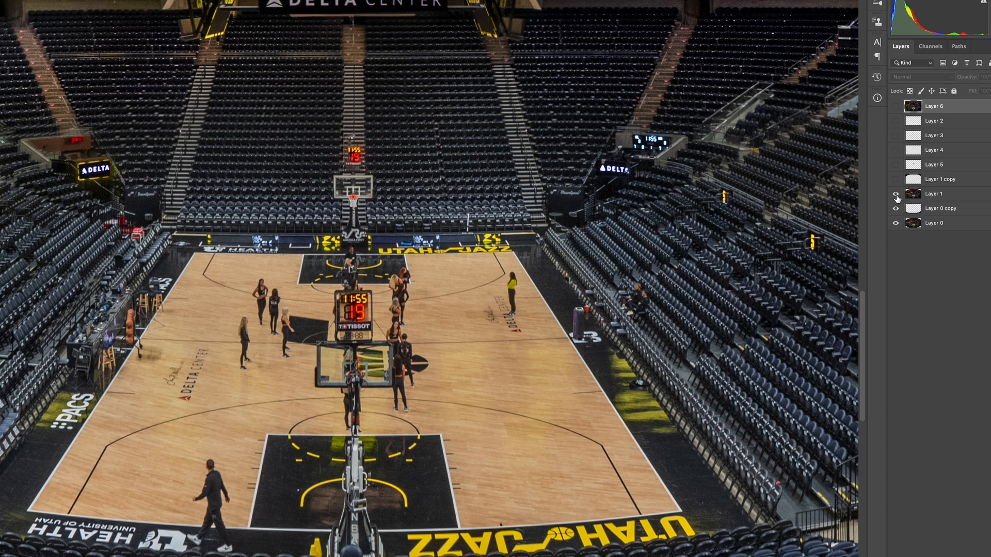
click(896, 194)
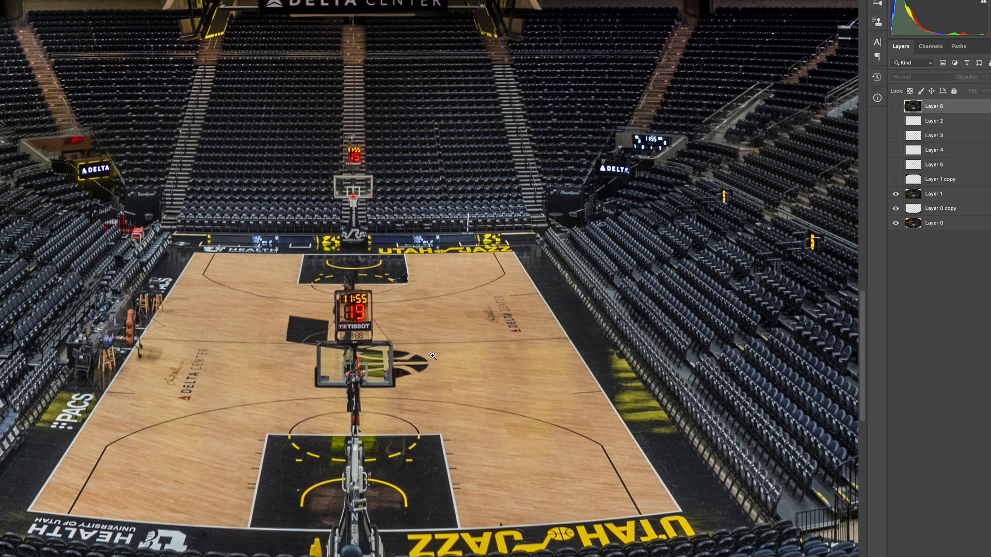
scroll(432, 360, down, 3)
scroll(432, 356, down, 2)
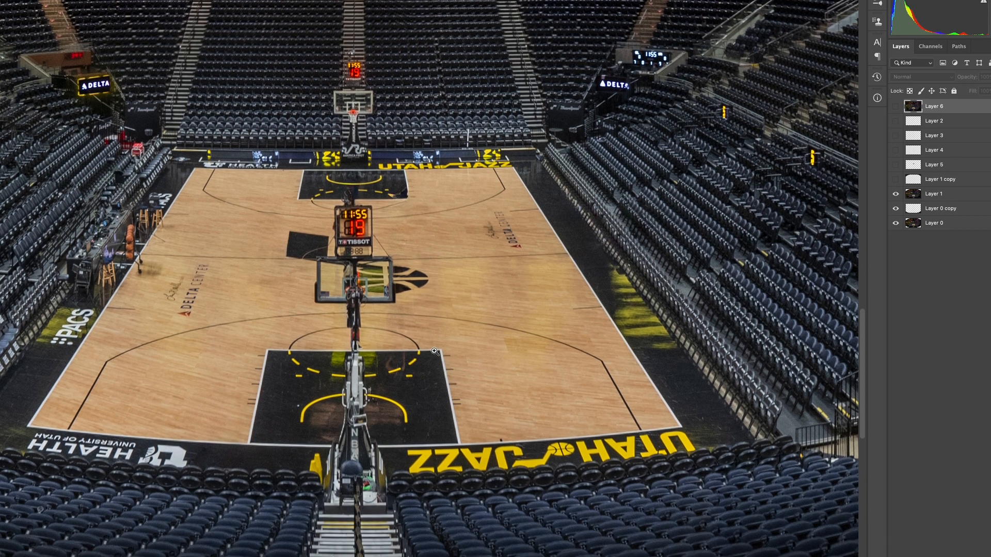
scroll(439, 341, up, 3)
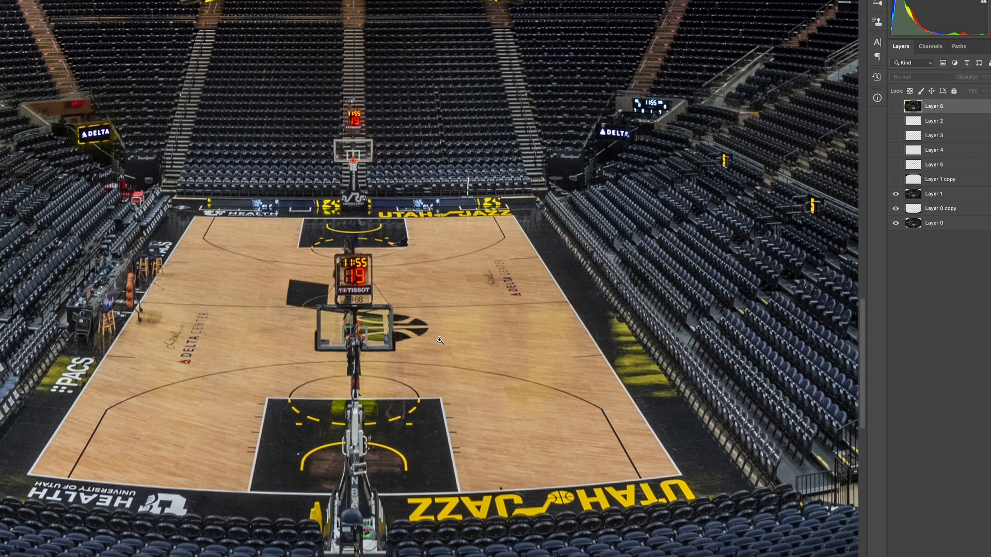
click(897, 196)
click(897, 195)
Show Layer 5 to check the large music-note logo on the central scoreboard's screen.
scroll(559, 233, up, 8)
scroll(560, 232, up, 20)
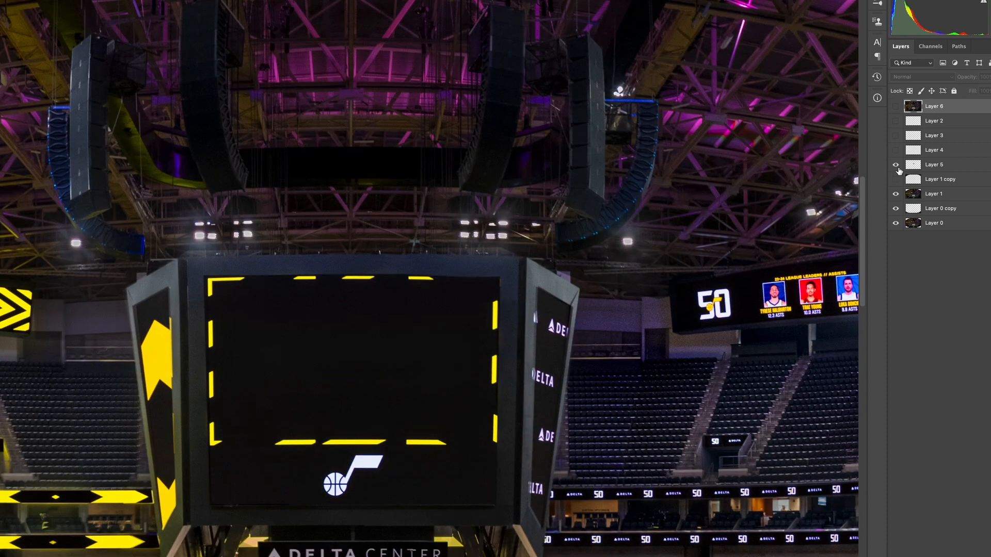
click(897, 168)
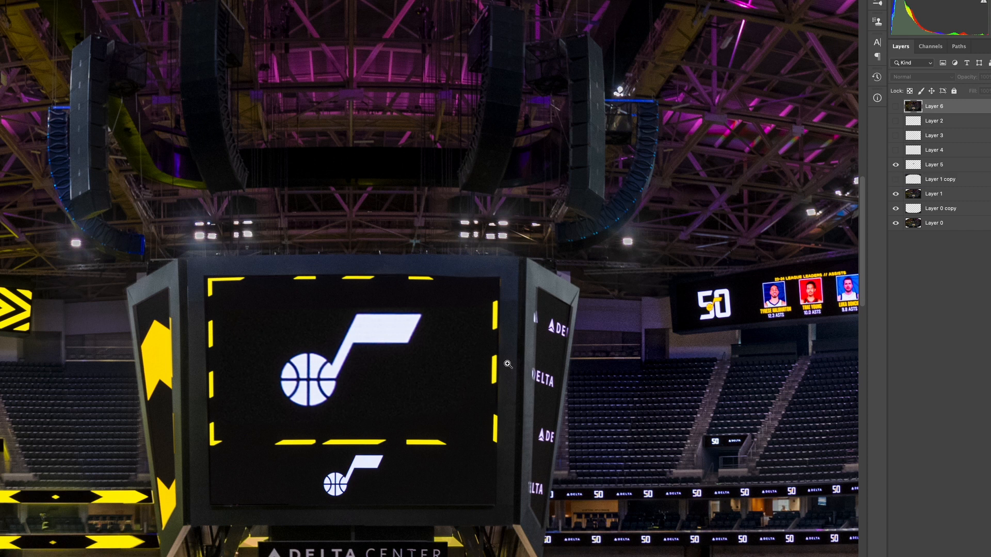
Turn on the Layer 2 and Layer 3 retouching while viewing the court and lower seating.
scroll(510, 360, down, 18)
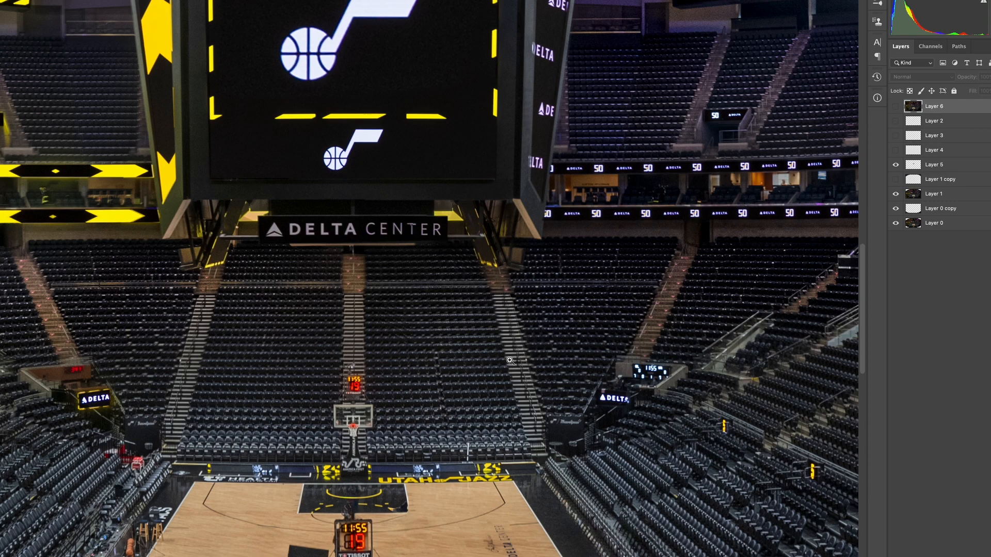
scroll(510, 360, down, 1)
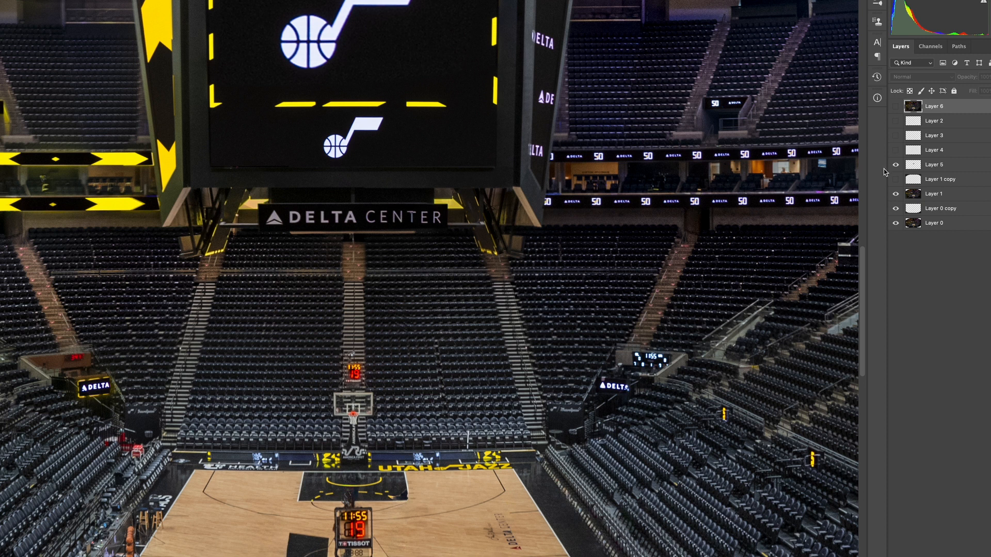
scroll(843, 147, down, 12)
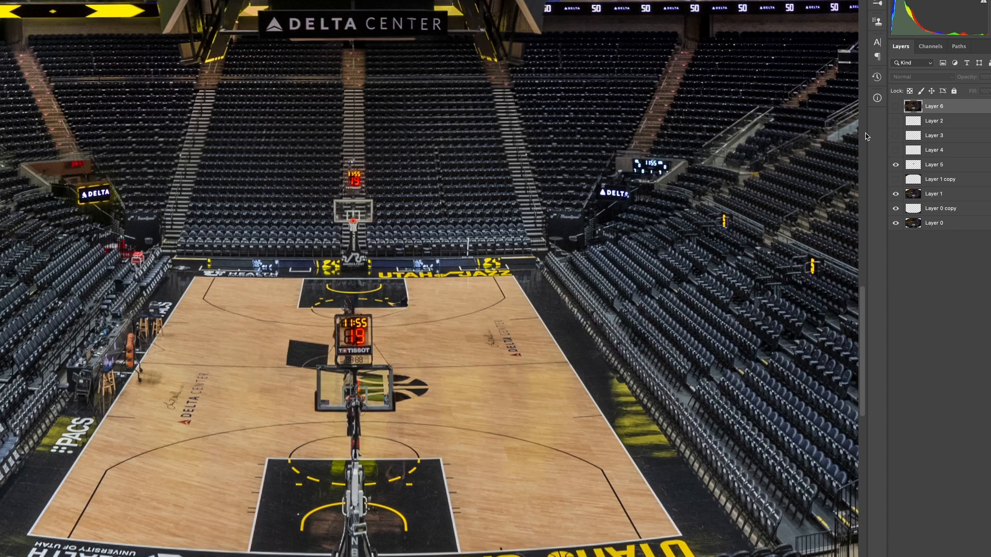
click(897, 144)
click(897, 137)
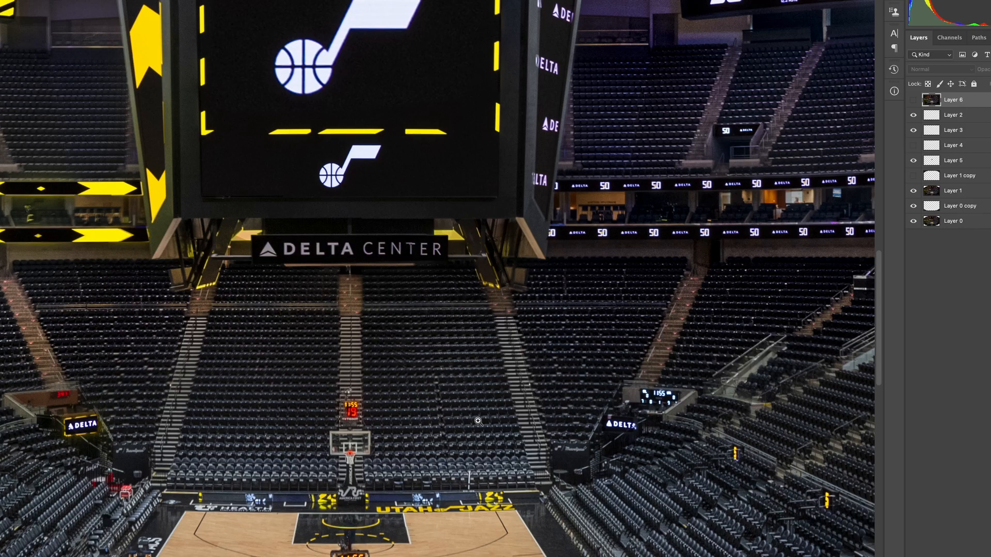
Show Layer 4 and Layer 1 copy with the whole panorama in view, covering the empty white corners above the roof.
scroll(477, 421, down, 5)
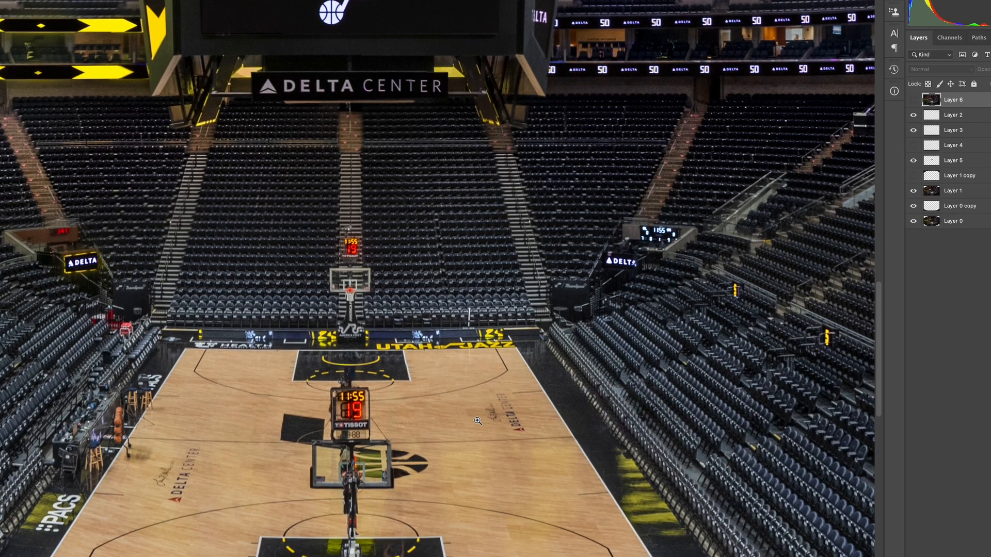
scroll(478, 421, down, 3)
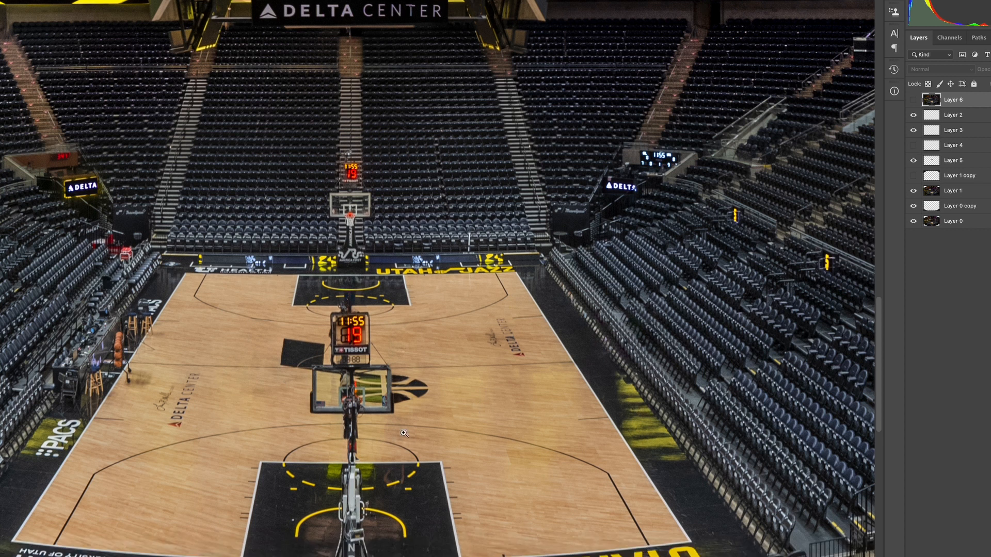
right_click(347, 338)
click(349, 342)
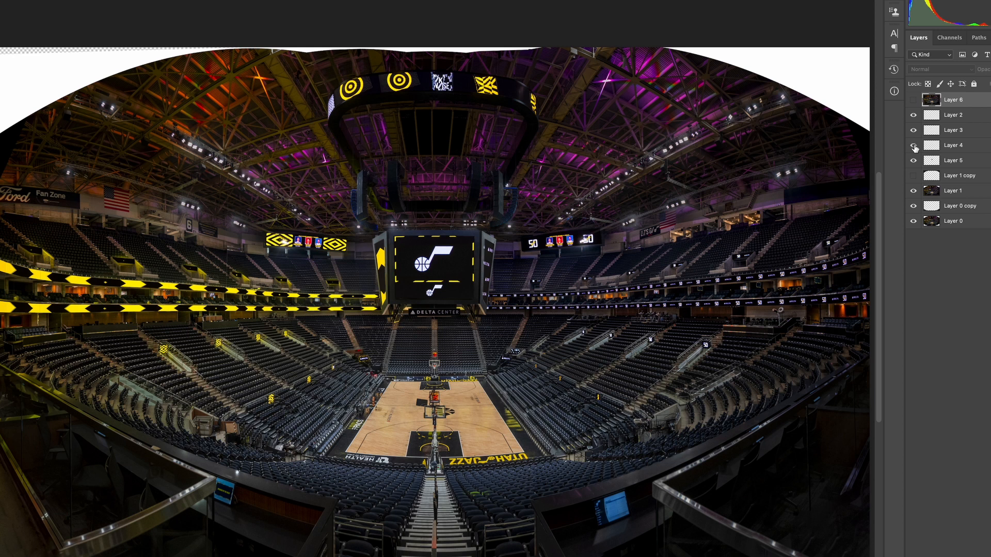
click(912, 177)
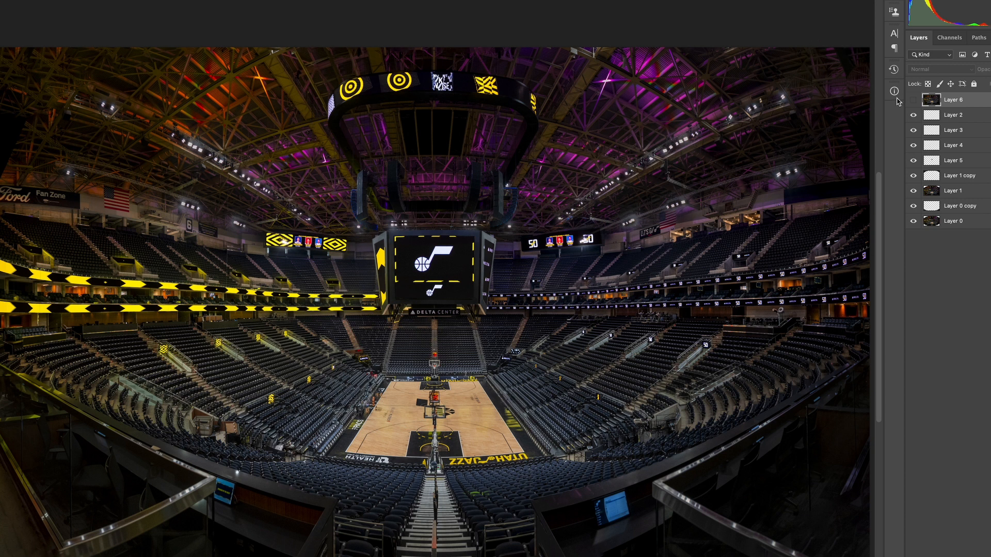
Compare Layer 1 copy and Layer 1 each hidden and shown on the full panorama.
click(913, 176)
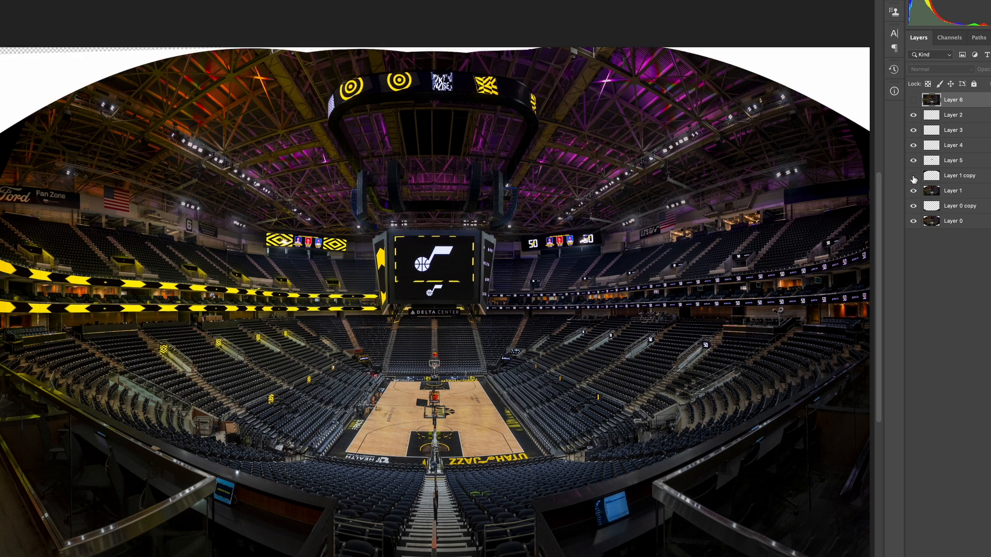
click(914, 177)
click(913, 191)
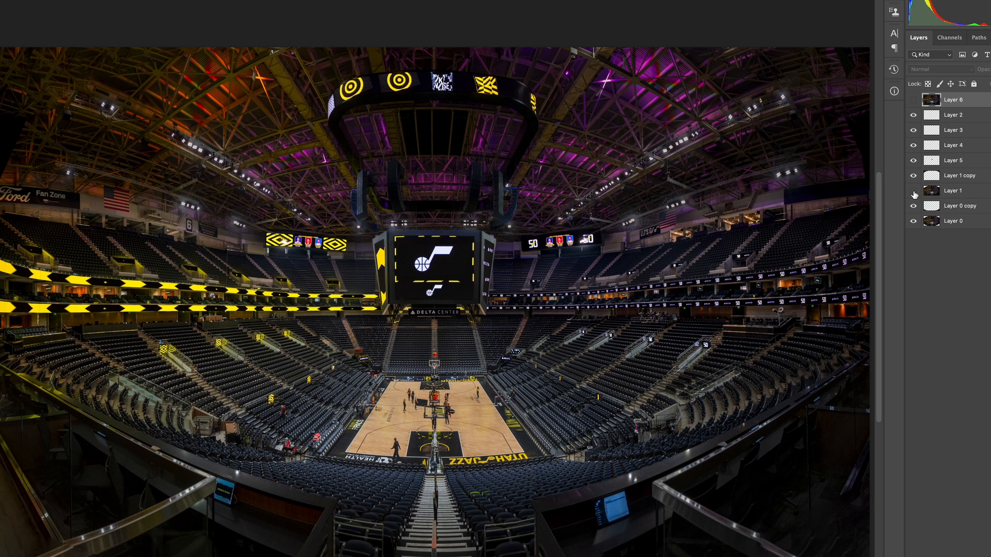
click(914, 191)
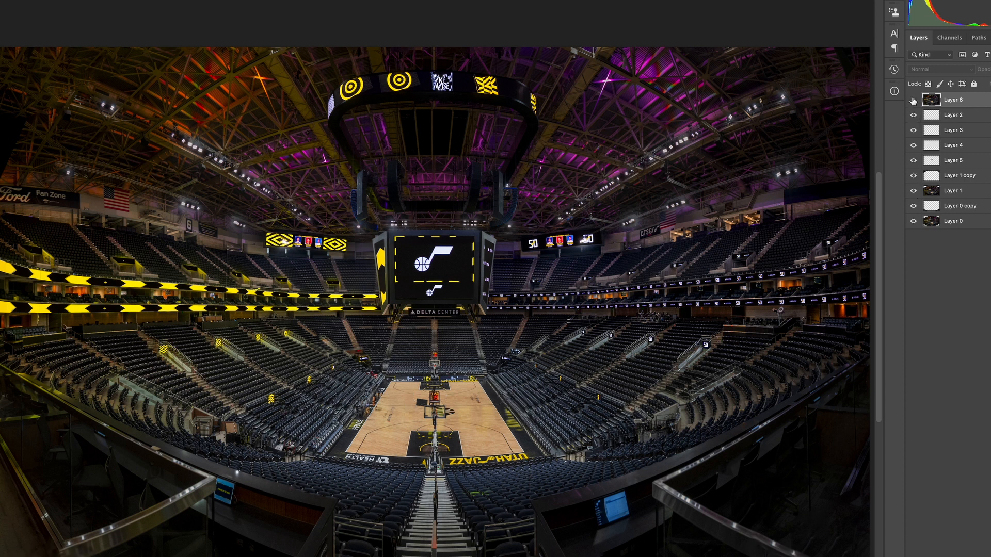
Show Layer 6 and look over the complete retouched panorama from the roof to the foreground suite.
click(913, 101)
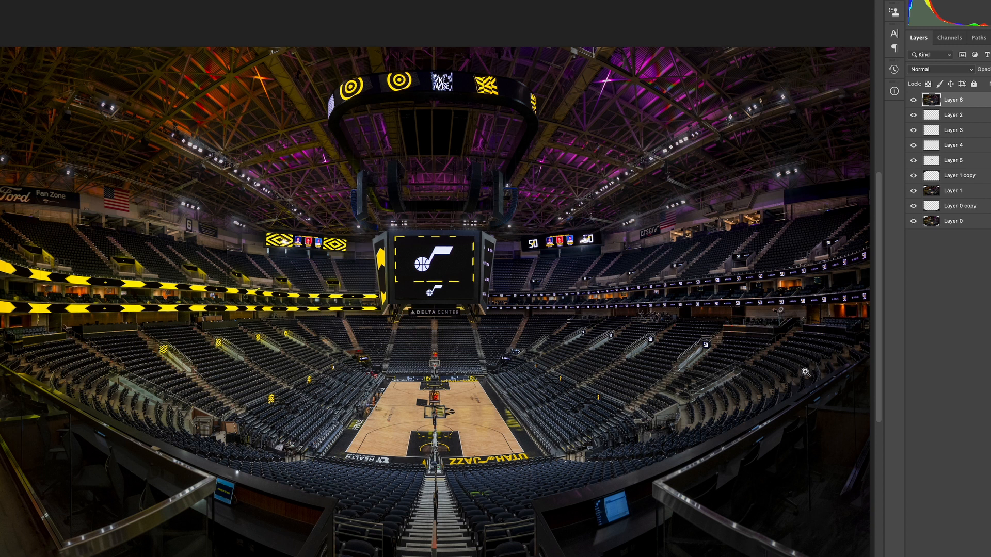
scroll(631, 320, down, 3)
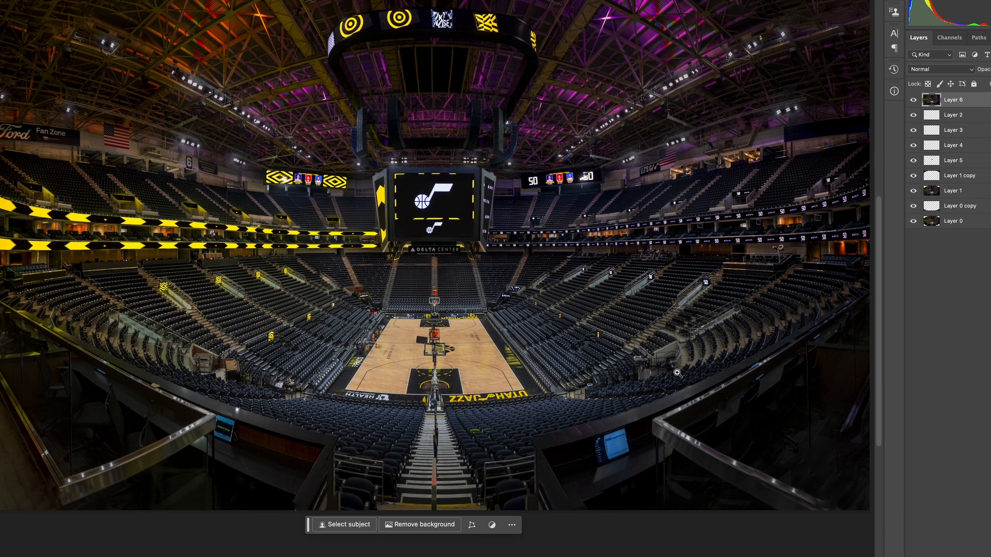
scroll(676, 373, up, 4)
scroll(676, 372, up, 1)
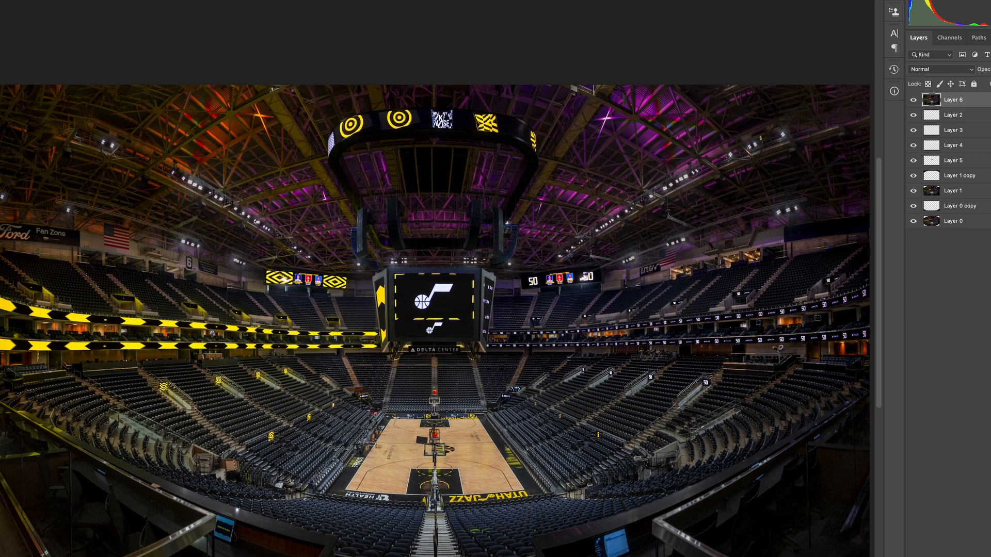
Close the layered document Z72_0821-Pano-Edit-Edit.tif without saving its changes.
key(super+w)
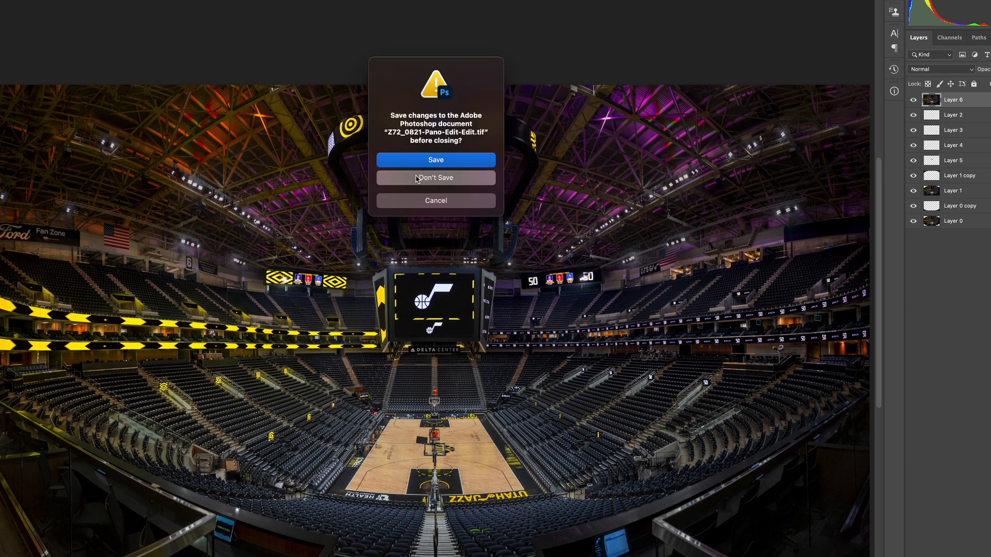
key(d)
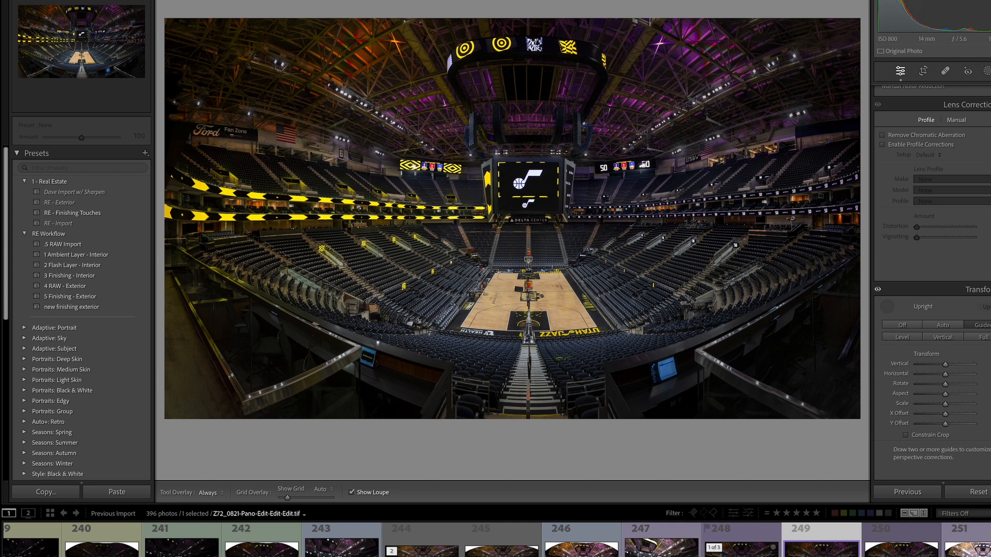
In Lightroom Classic, compare the neighbouring finished panorama versions and examine the crop applied to the final one.
key(Left)
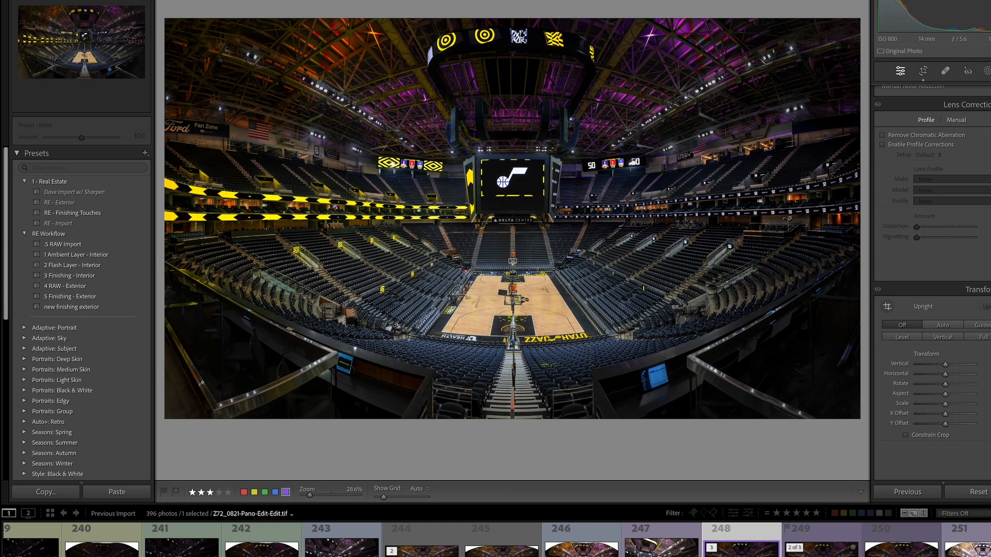
click(821, 555)
click(742, 554)
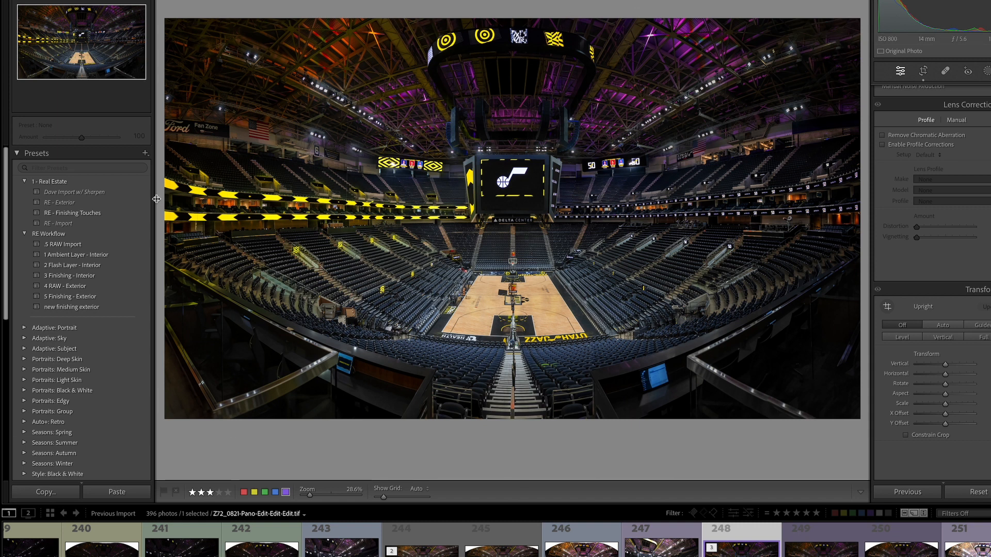
click(920, 72)
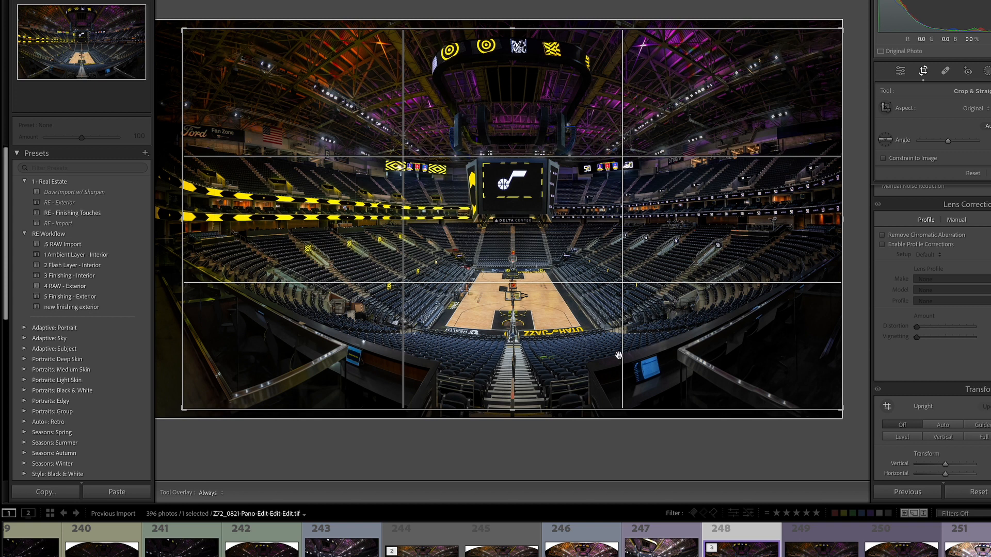
click(901, 70)
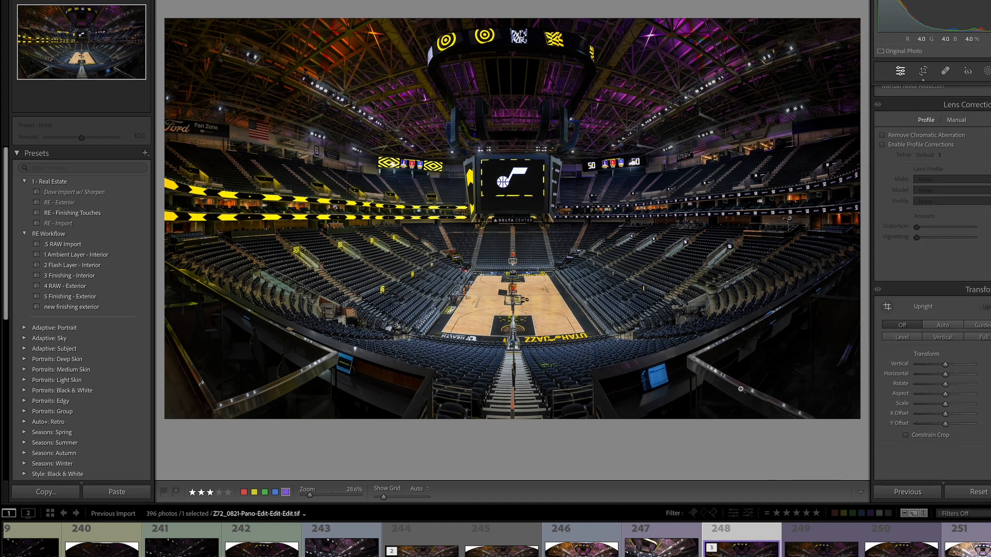